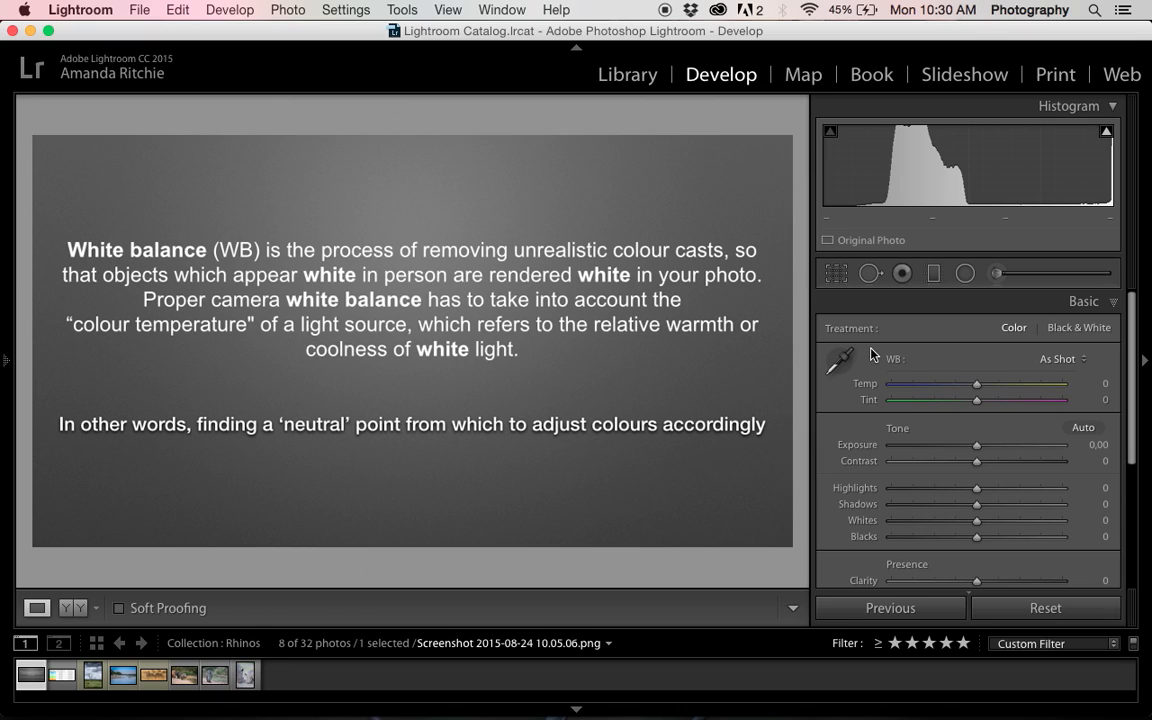
Step: Examine the white balance chart and compare the colour temperature of the tree, river, zebra and rhino photos
left_click(63, 678)
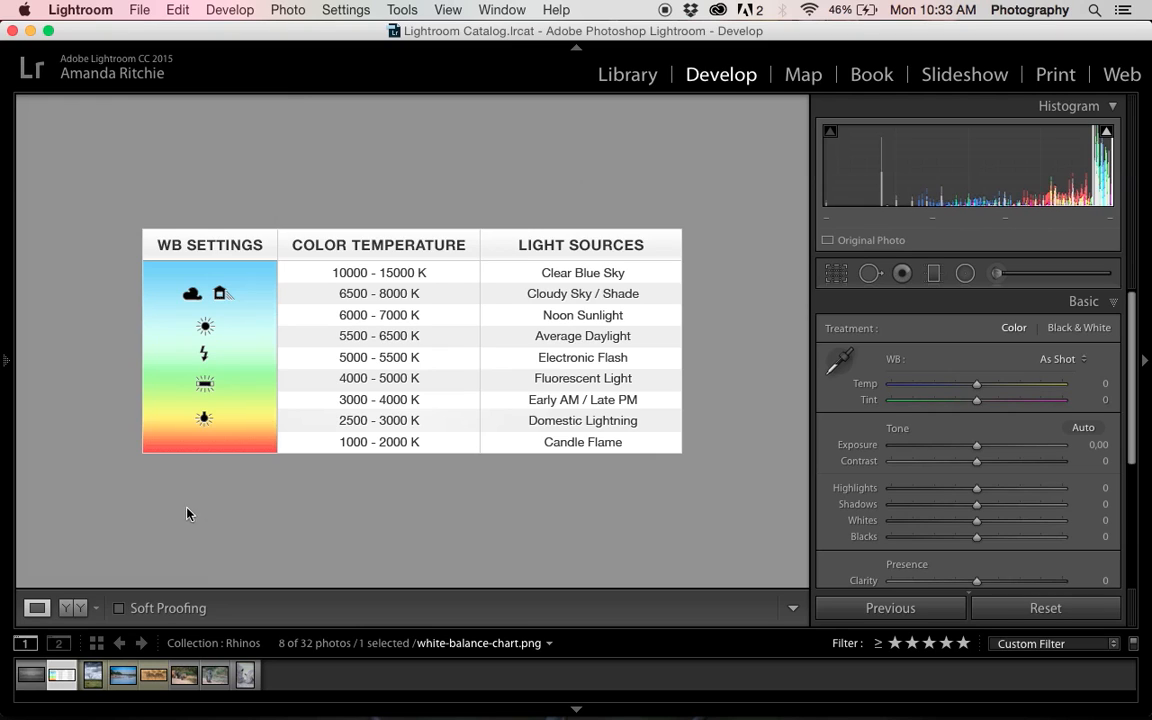
key("Right")
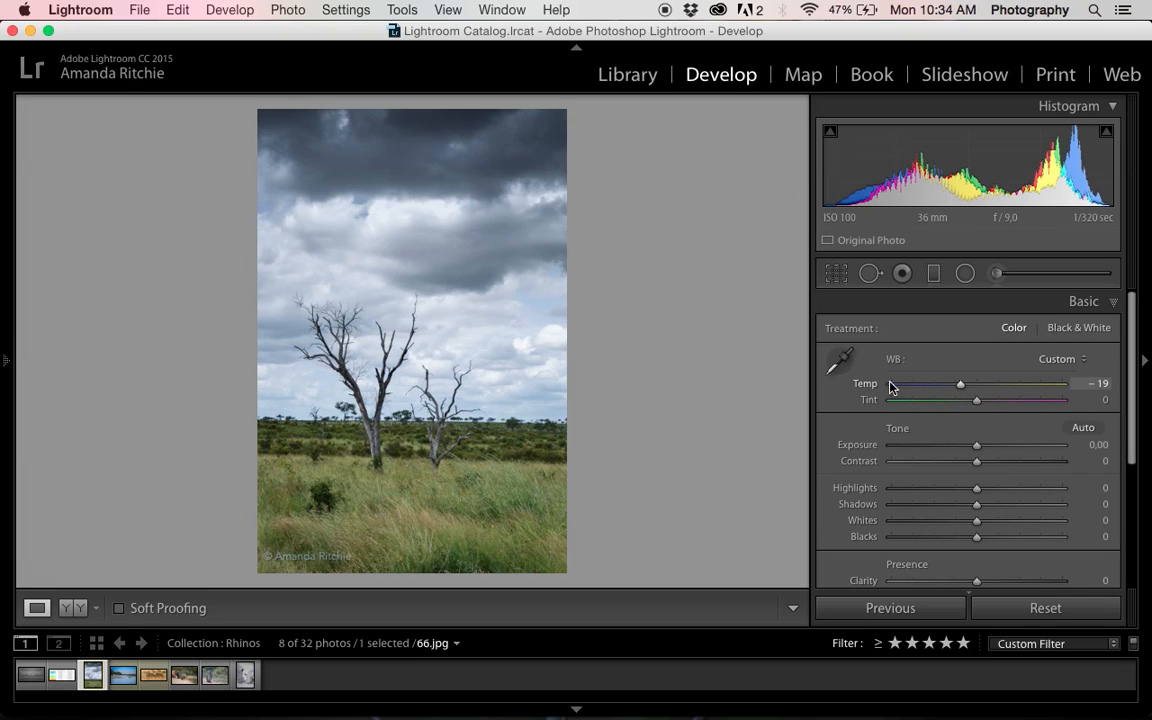
left_click(125, 676)
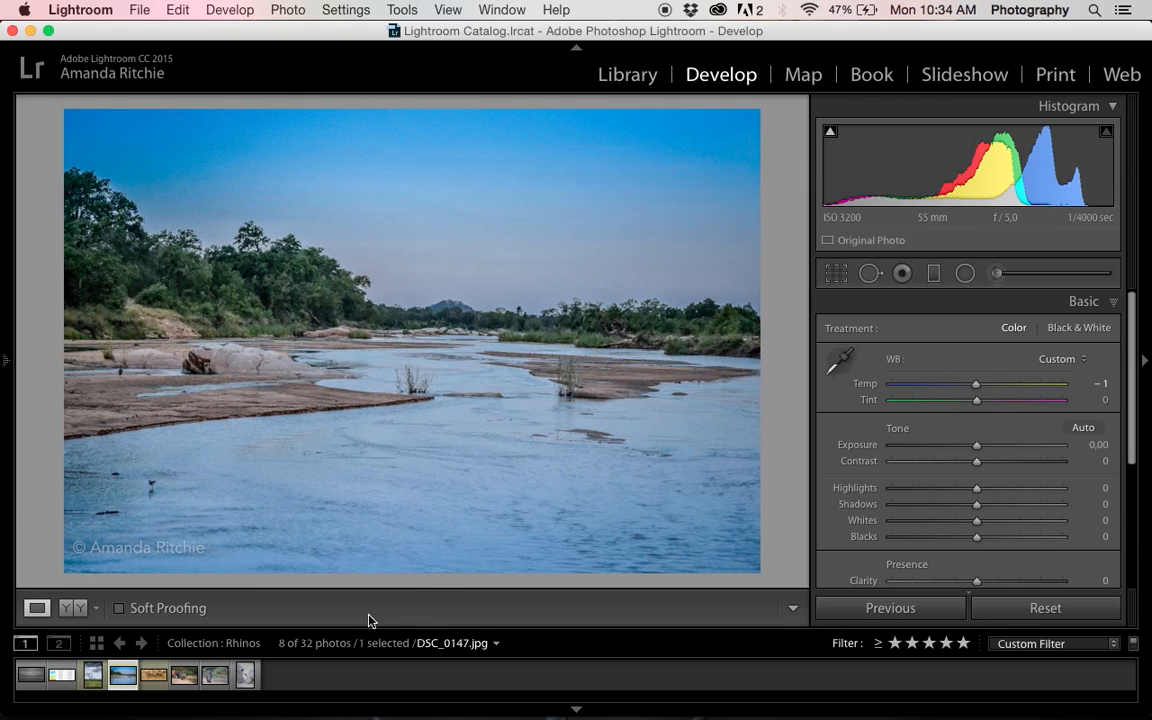
left_click(155, 676)
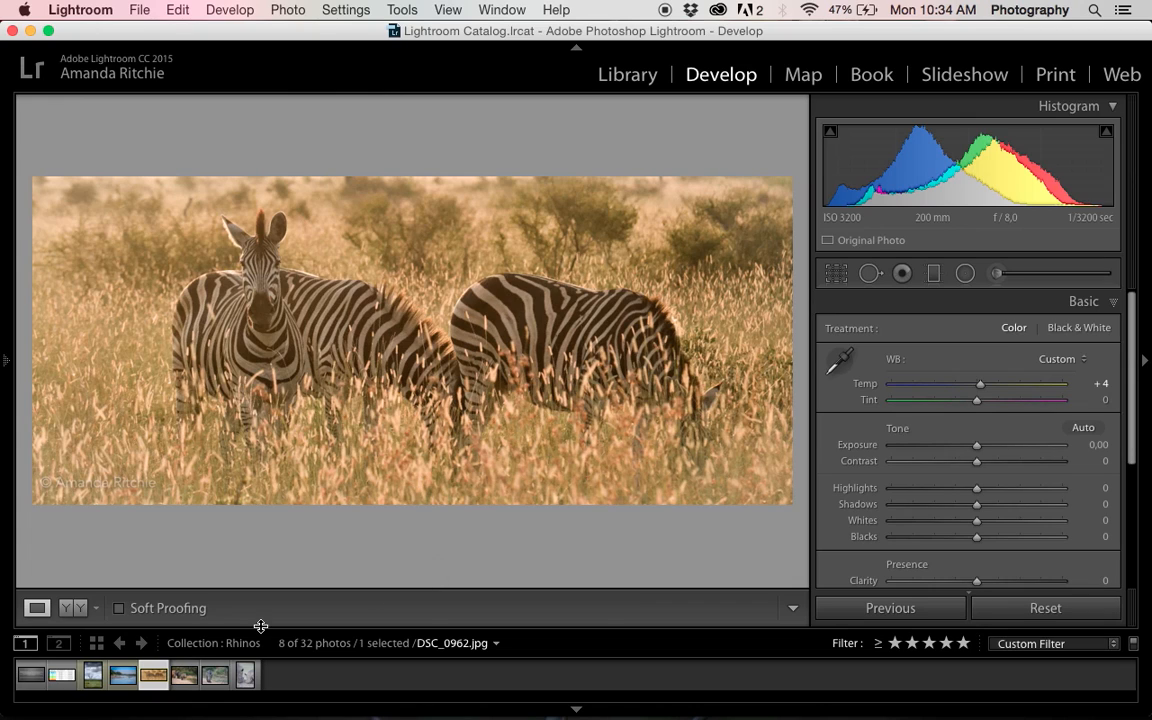
left_click(123, 676)
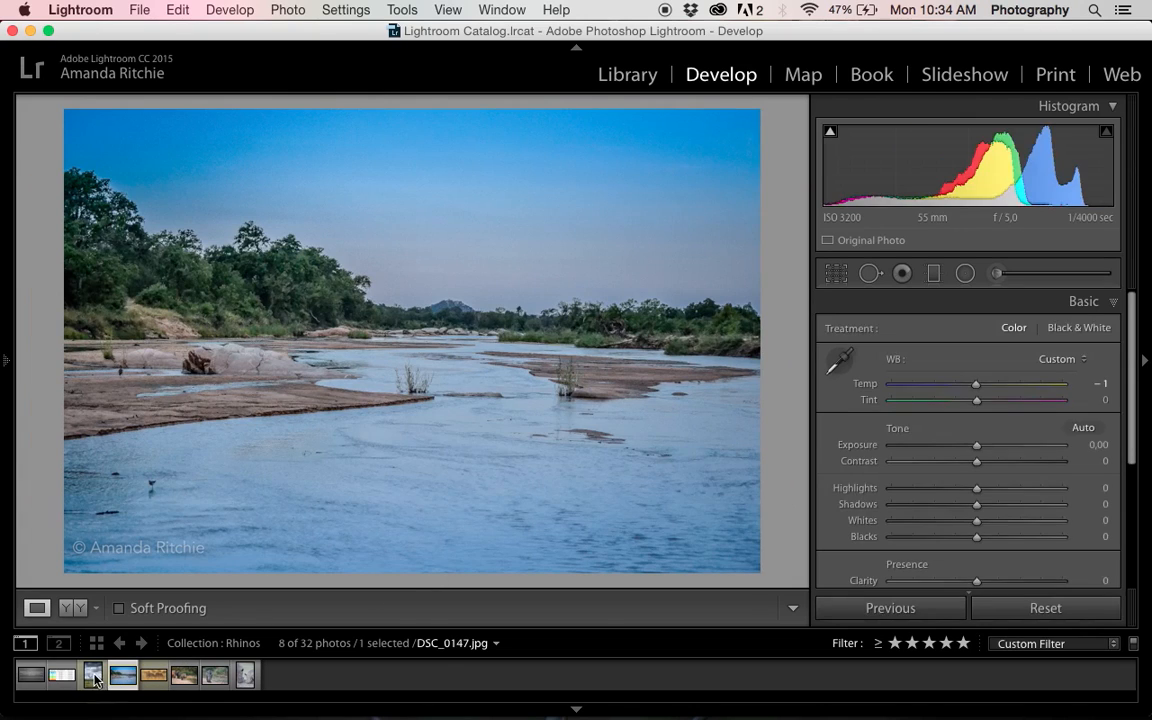
left_click(94, 677)
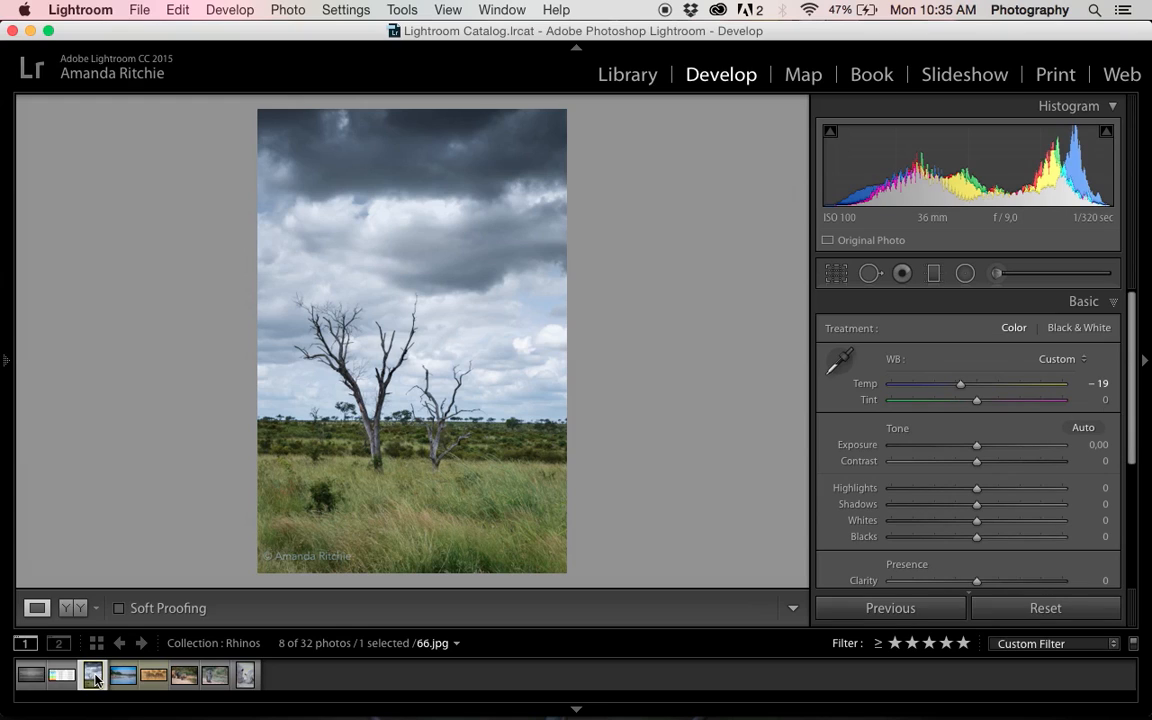
key("Right")
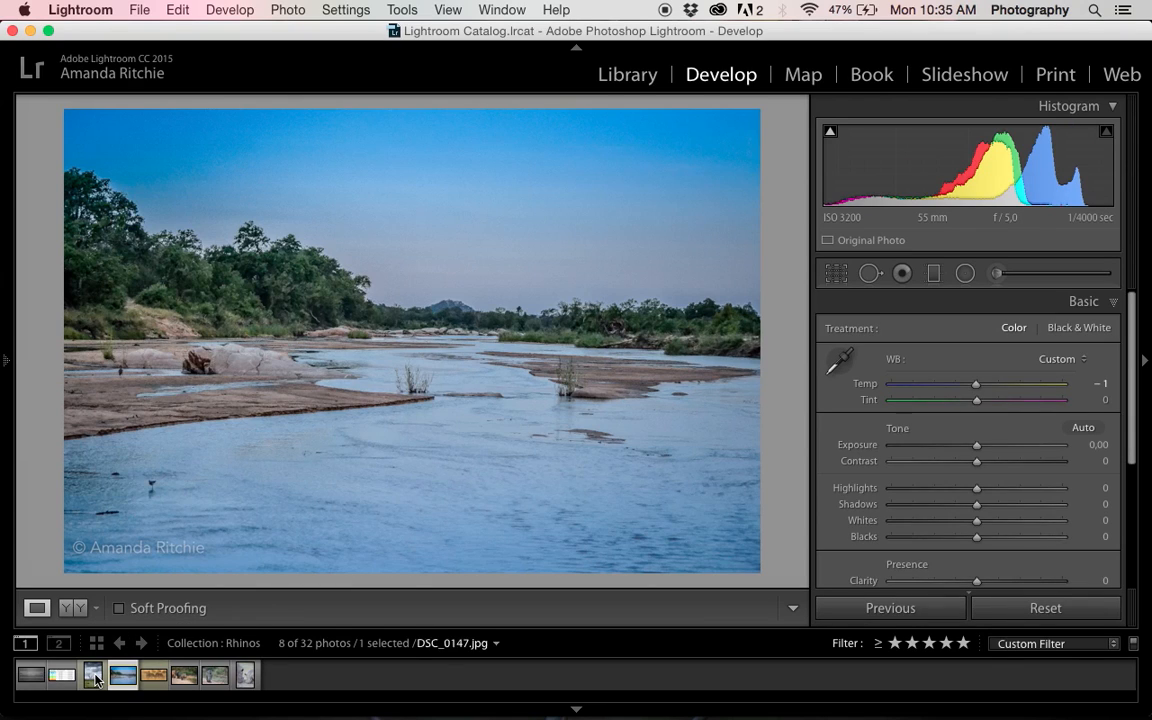
key("Right")
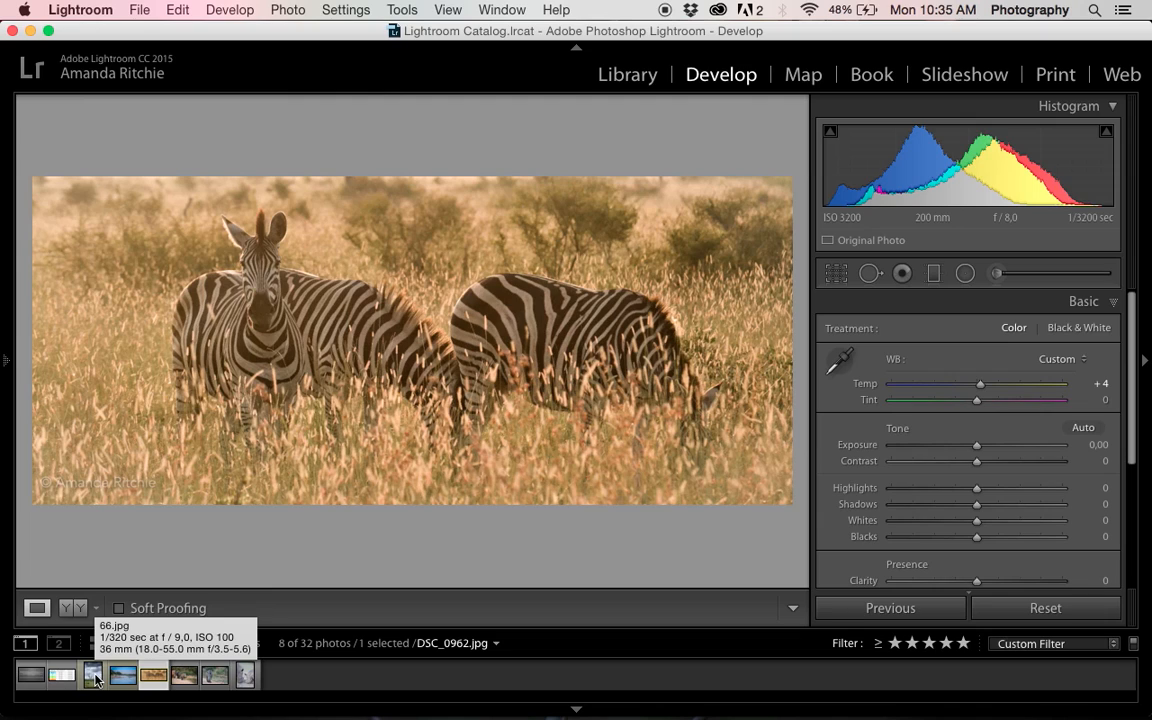
key("Right")
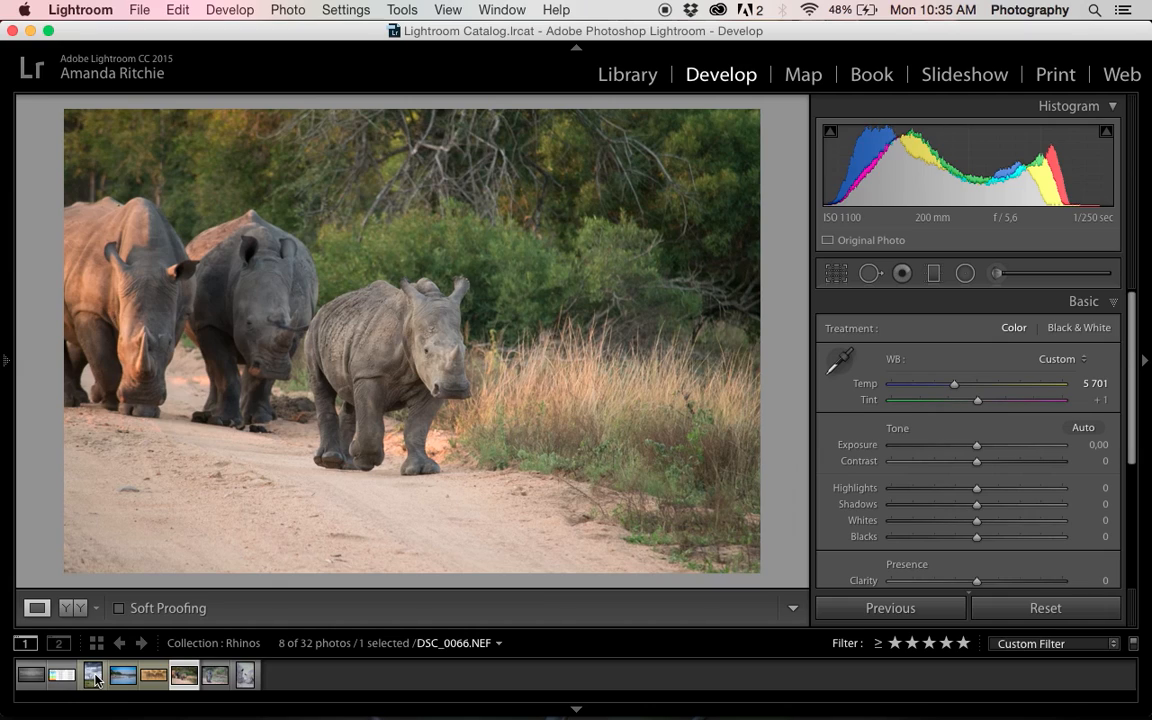
key("Right")
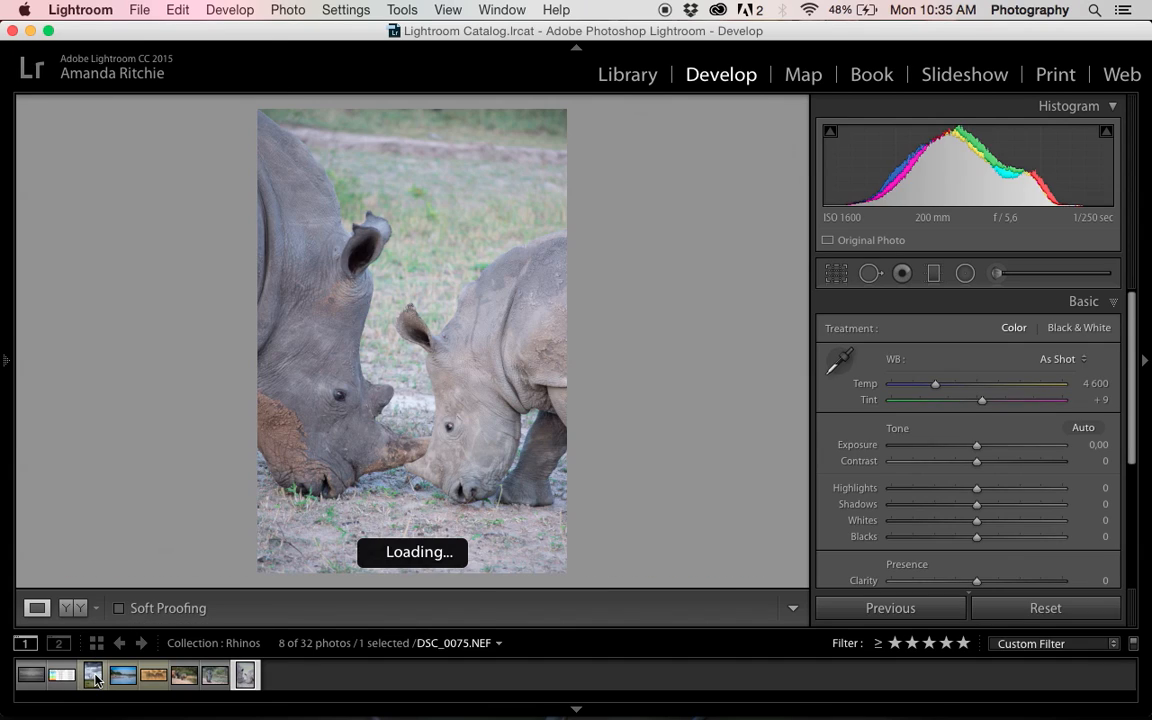
key("Left")
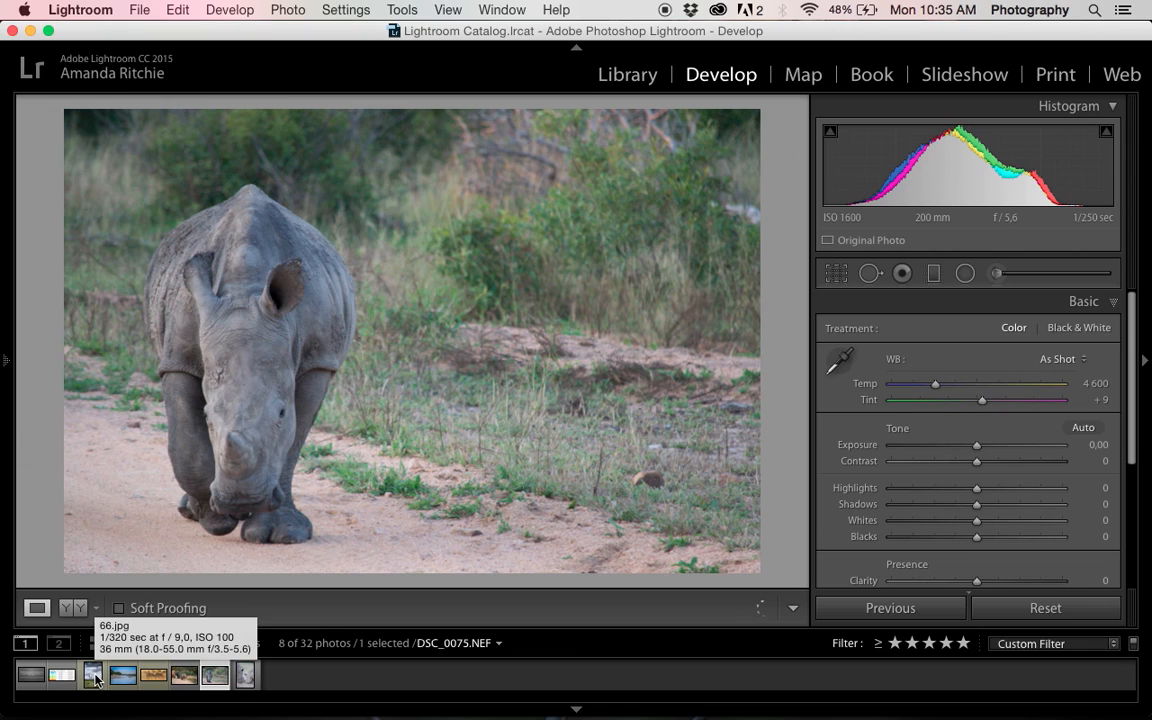
key("Left")
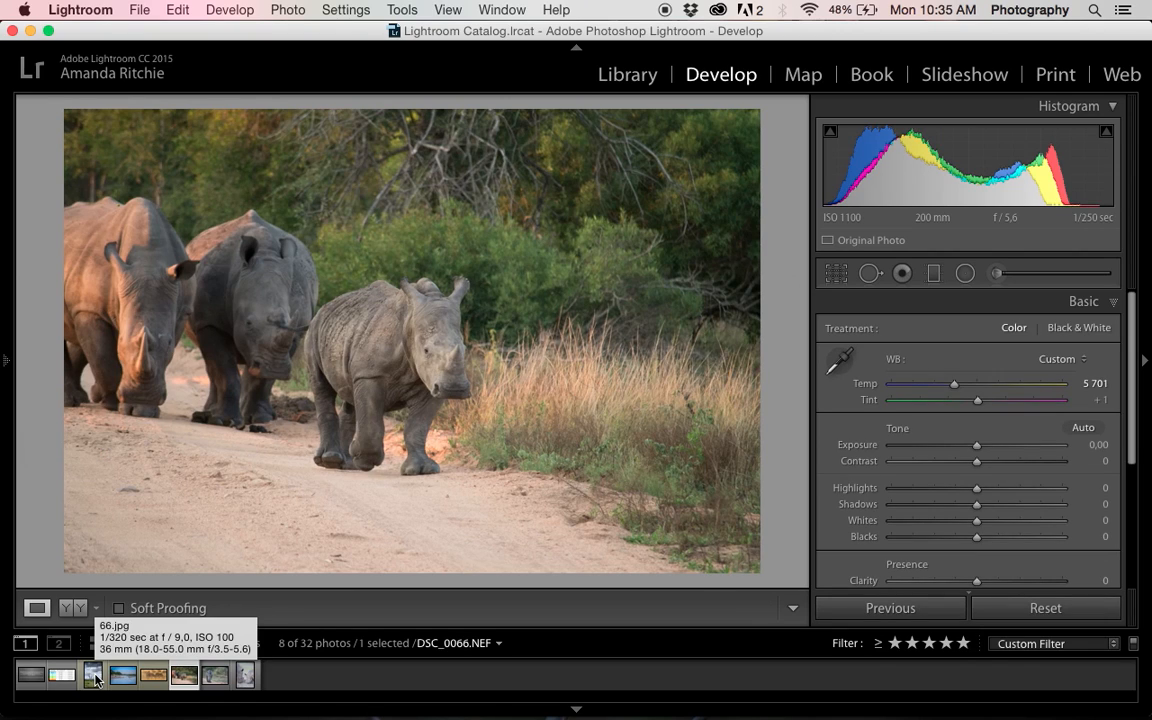
Step: Open the single walking rhino photo DSC_0075.NEF and keep its white balance preset at As Shot
key("Right")
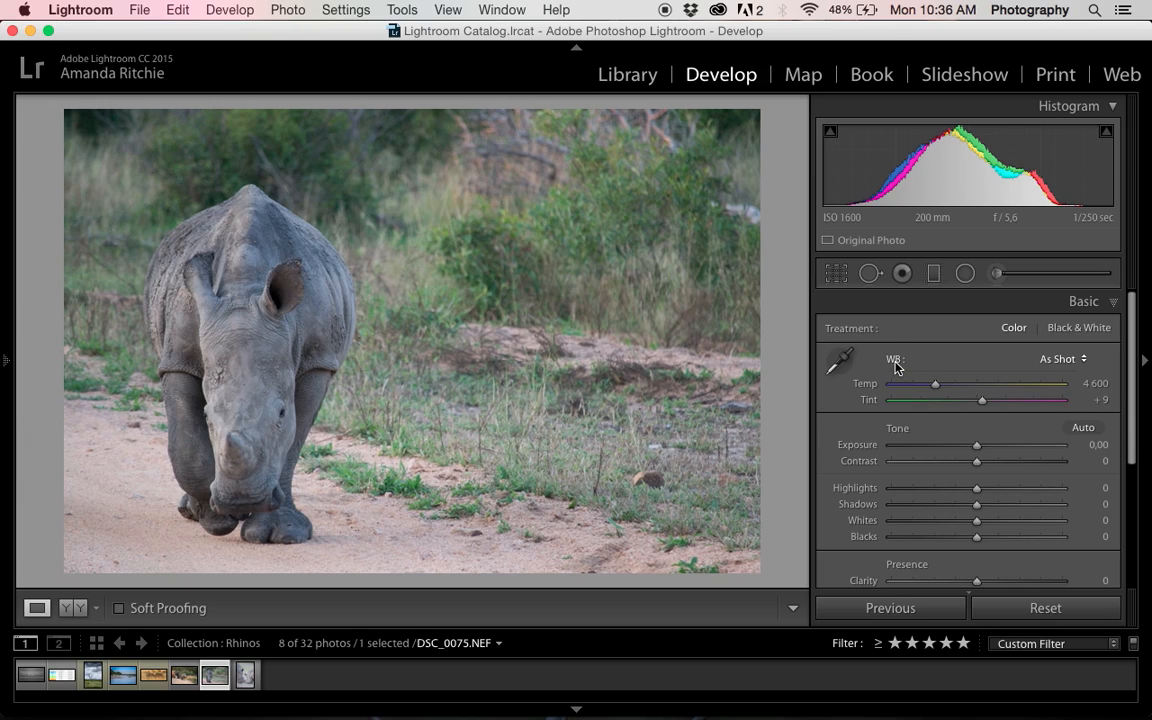
left_click(1084, 360)
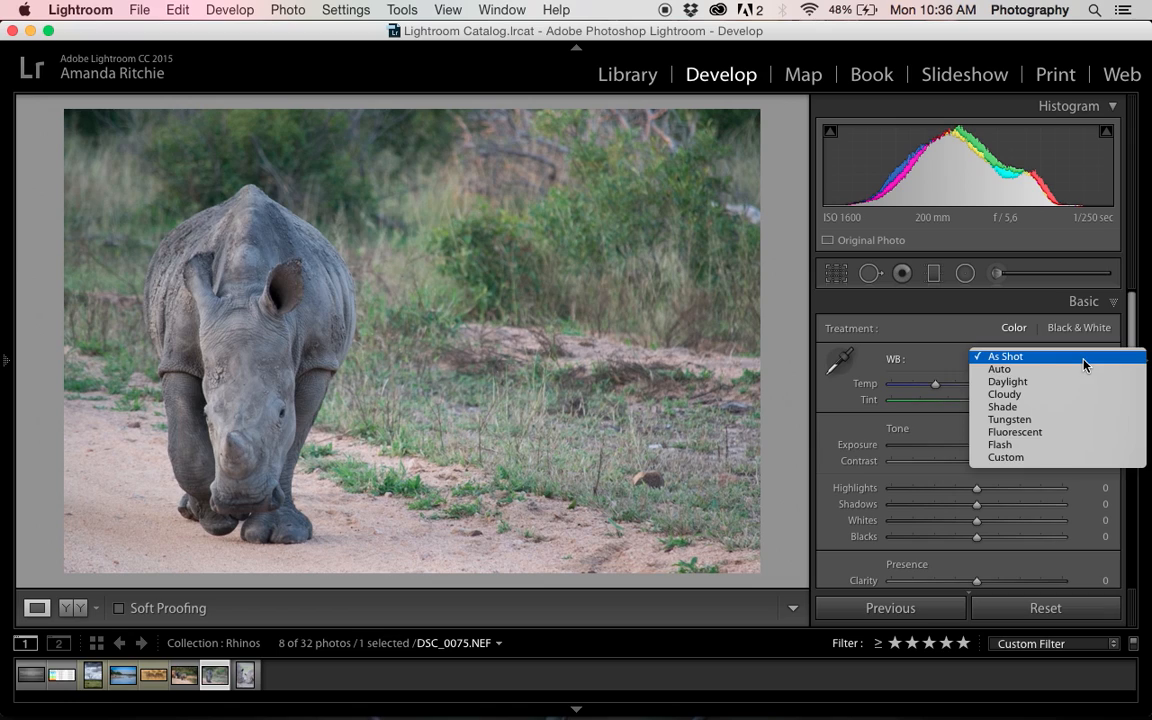
left_click(1066, 357)
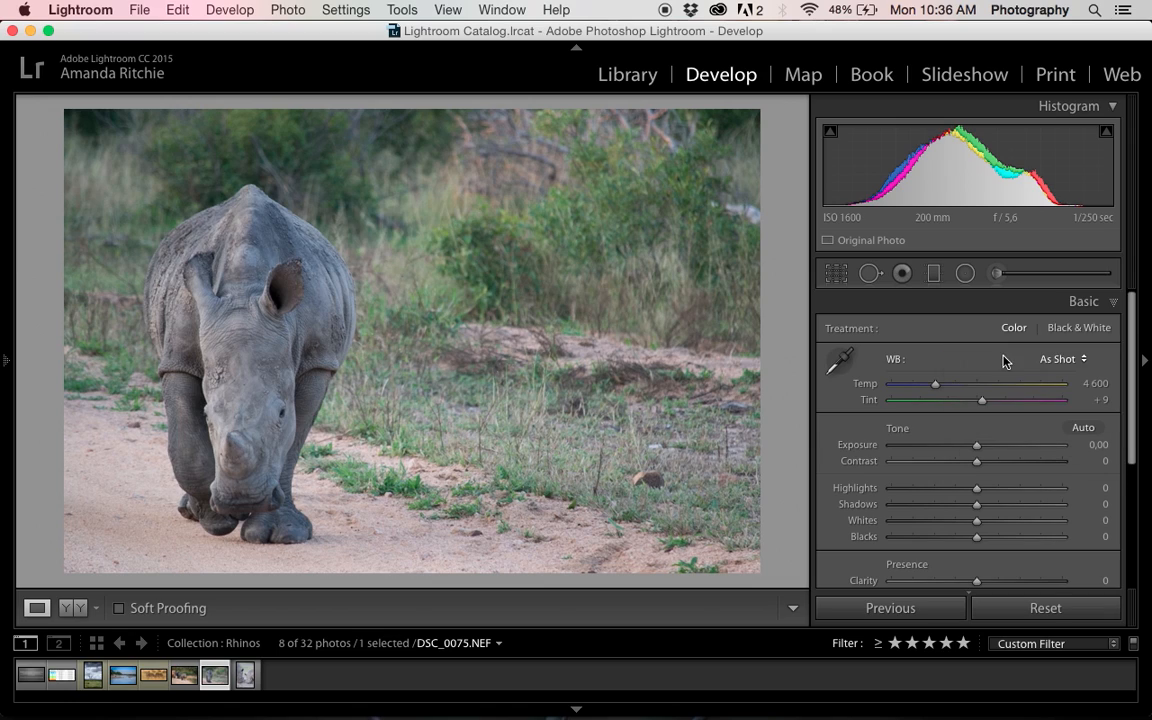
Step: Try the Auto, Daylight and Cloudy white balance presets in turn on the walking rhino photo
left_click(1066, 360)
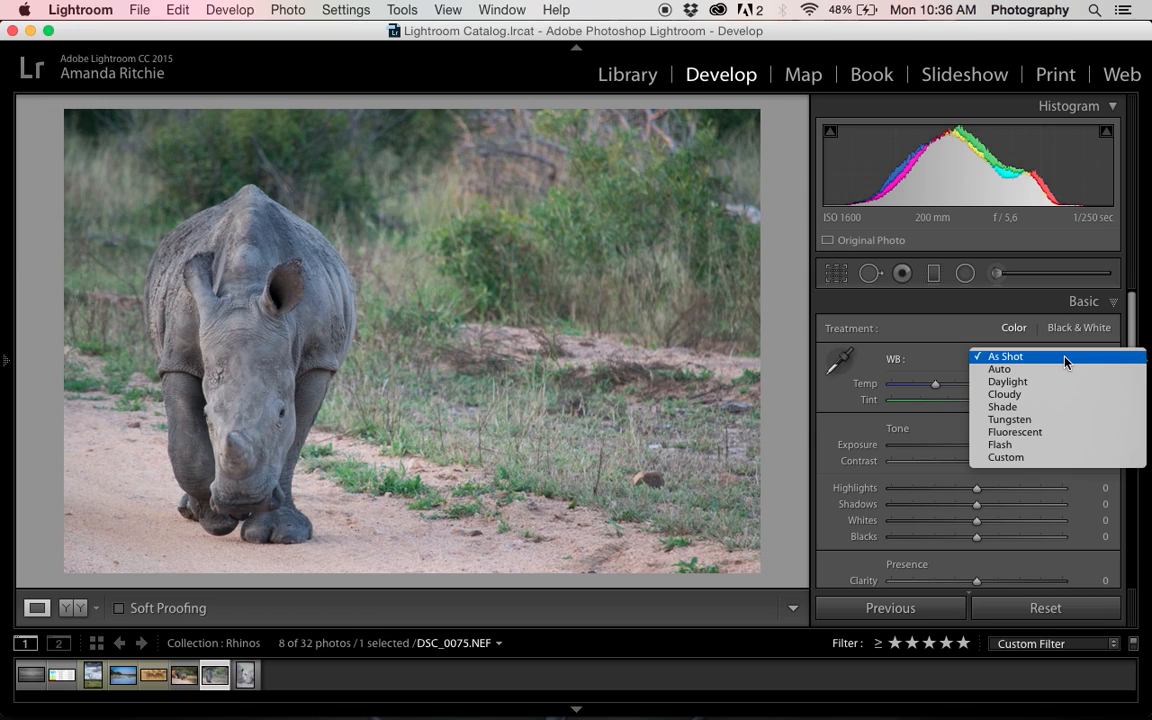
left_click(1058, 369)
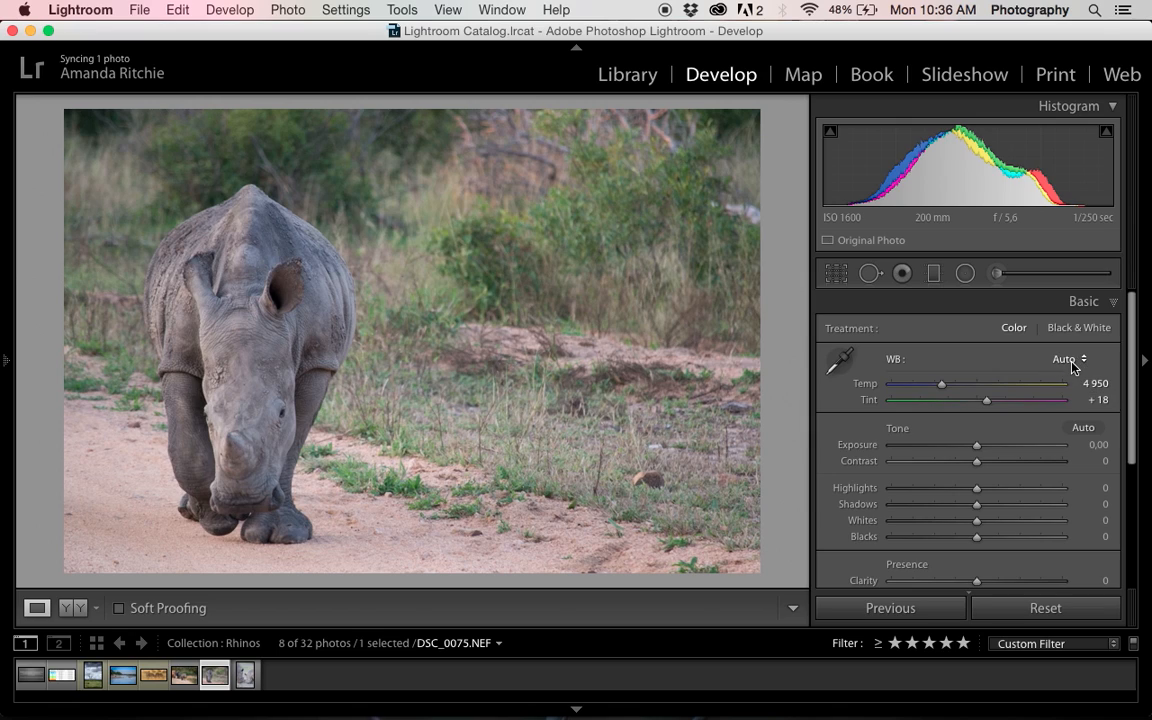
left_click(1066, 360)
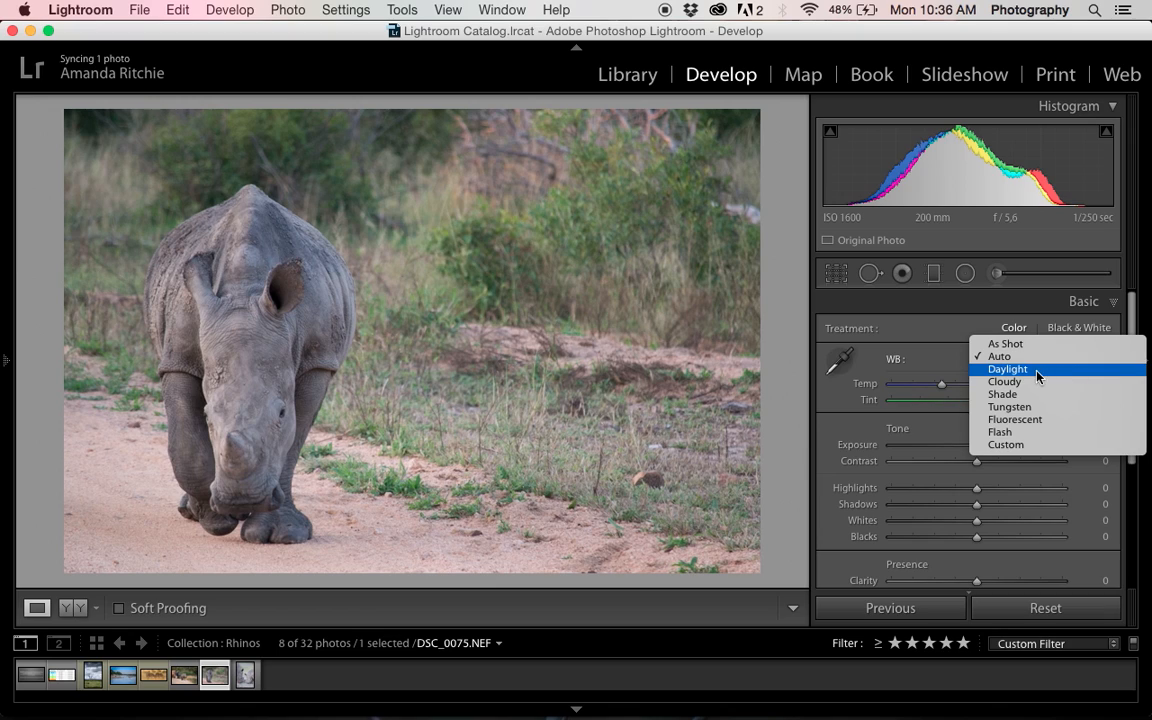
left_click(1001, 370)
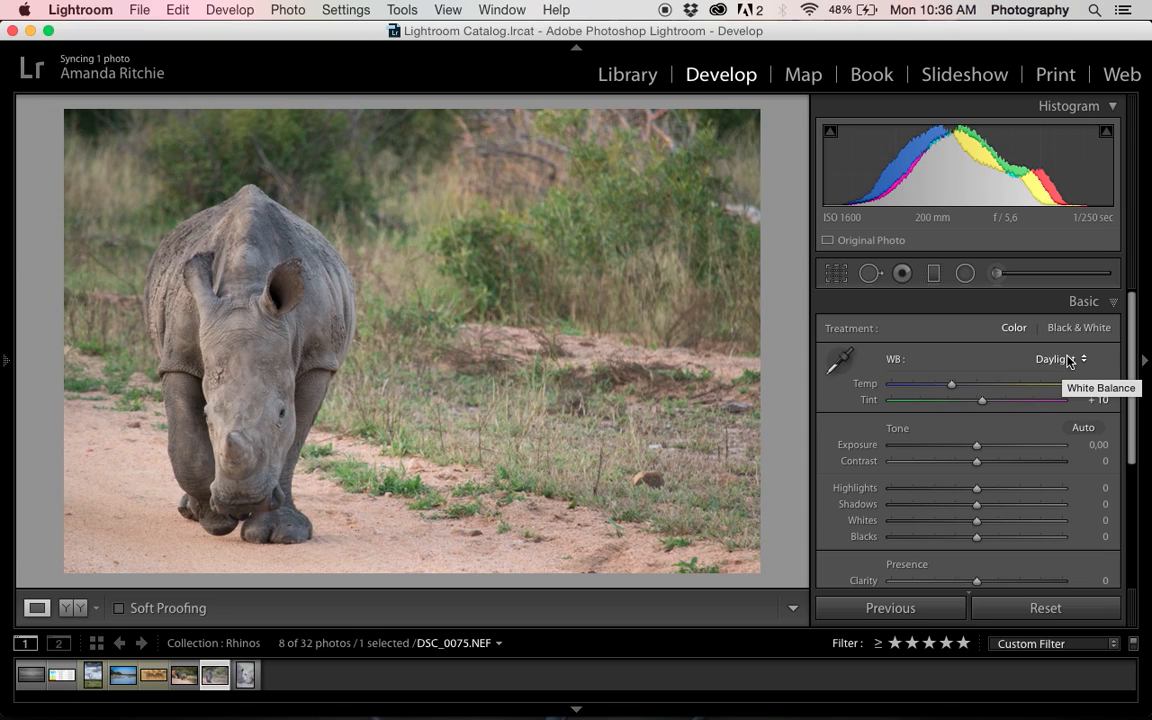
left_click(1064, 364)
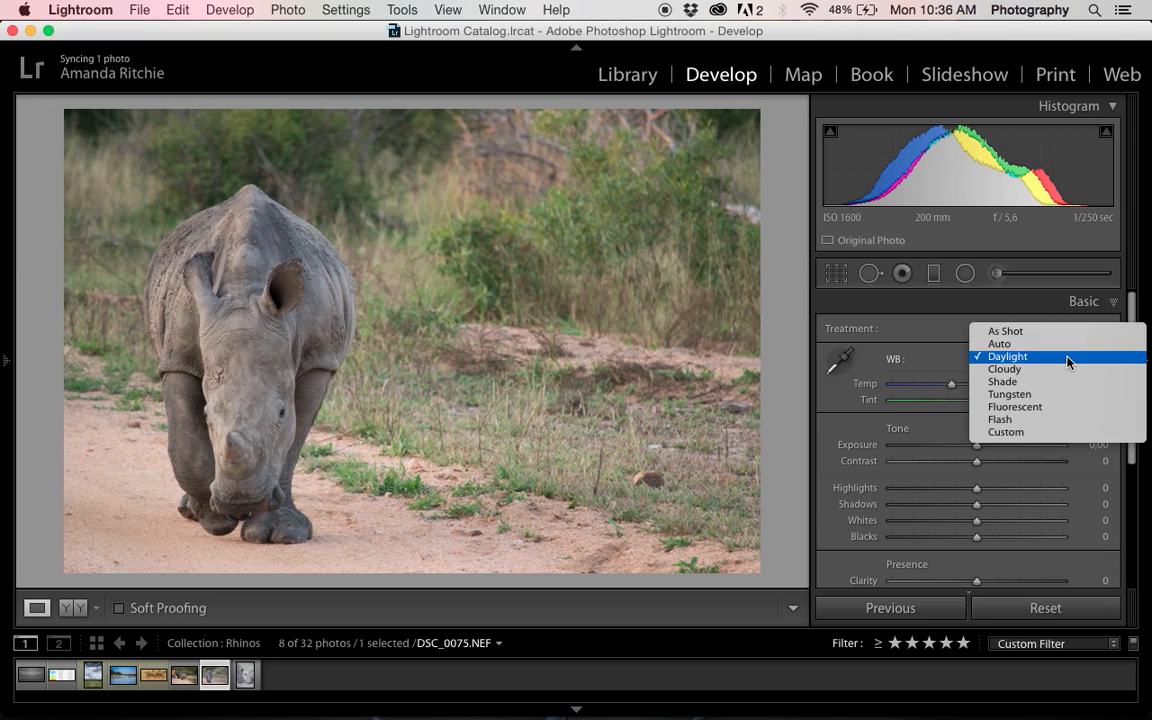
left_click(1011, 372)
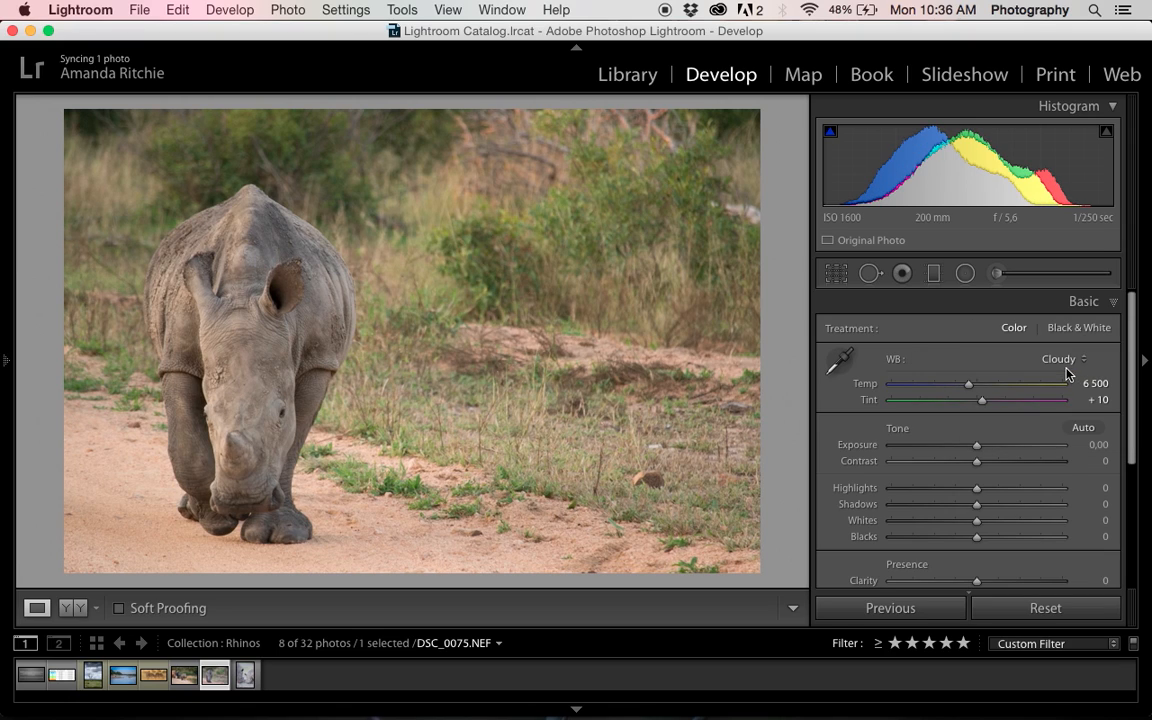
Step: Try the Shade and Tungsten white balance presets on the rhino photo and return it to As Shot
left_click(1064, 364)
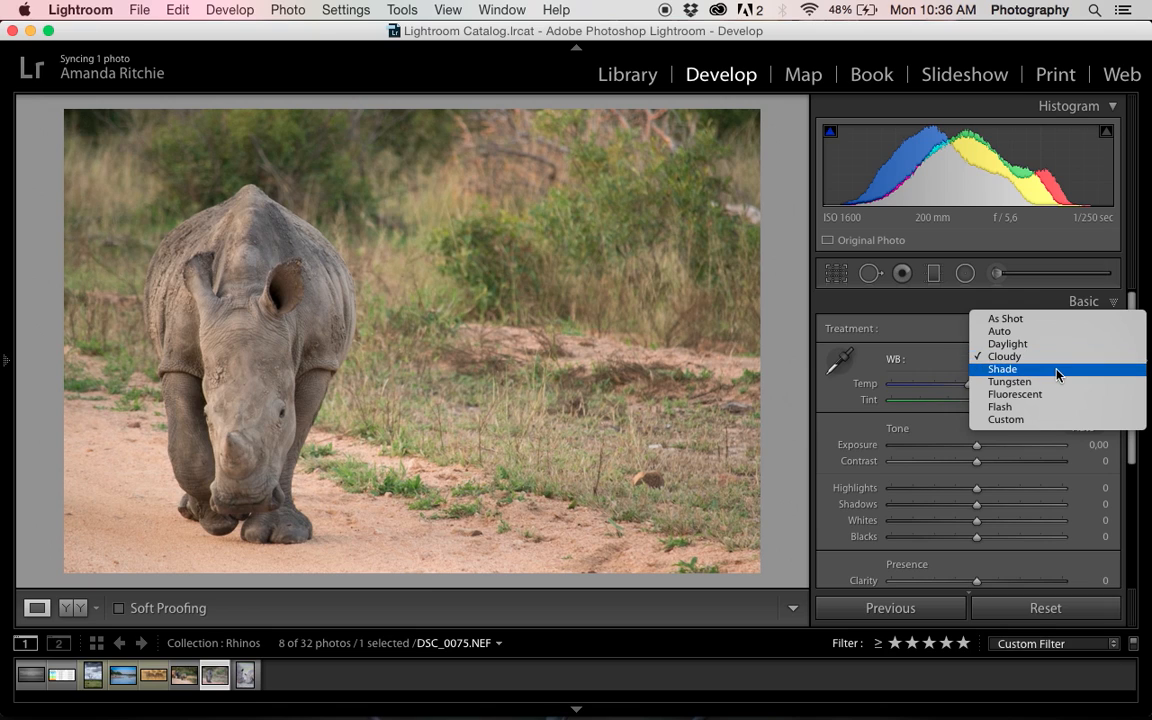
left_click(1057, 375)
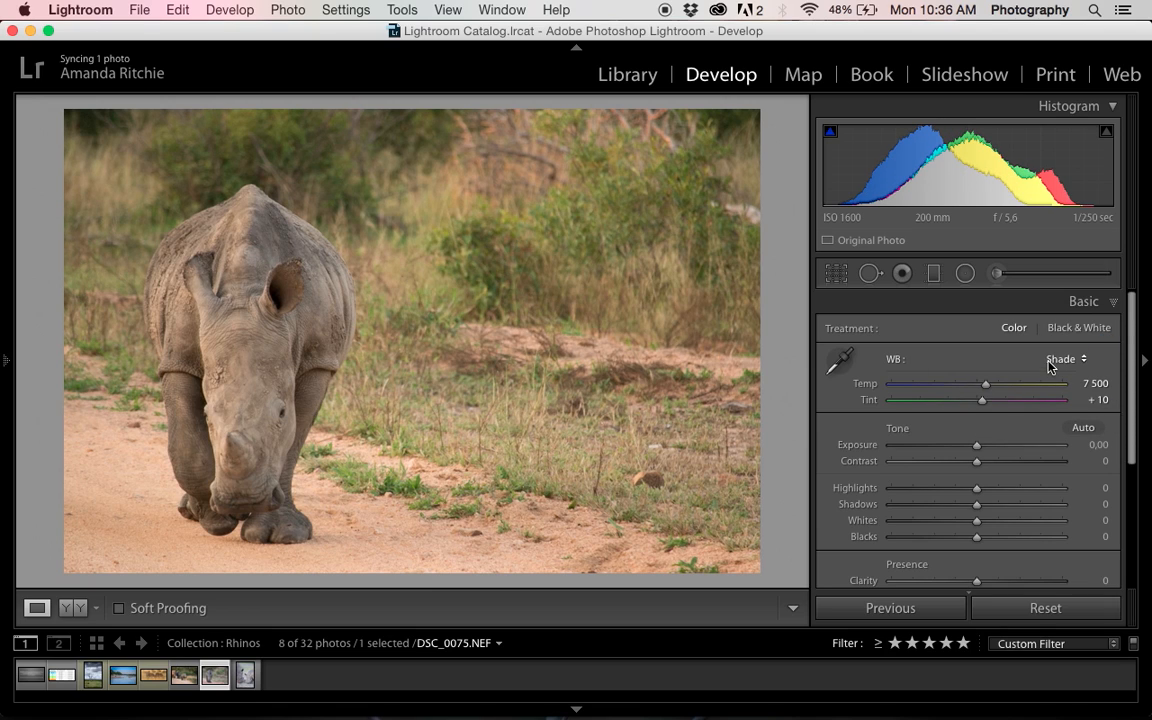
left_click(1058, 359)
left_click(1051, 370)
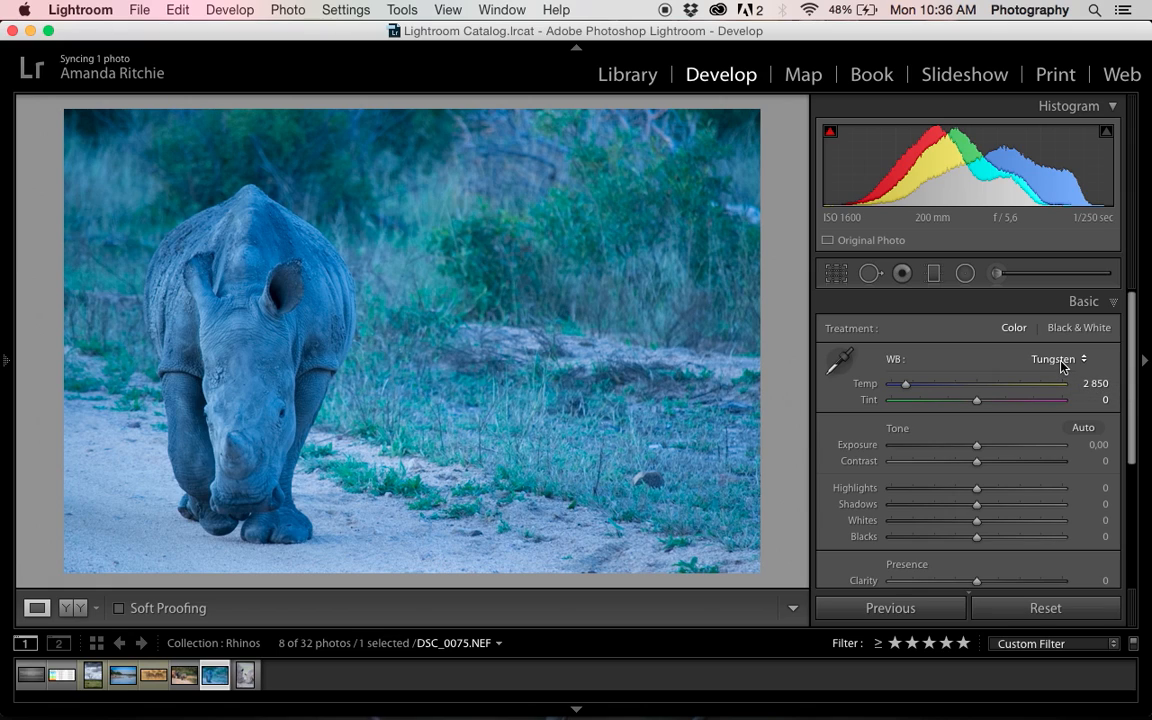
left_click(1060, 363)
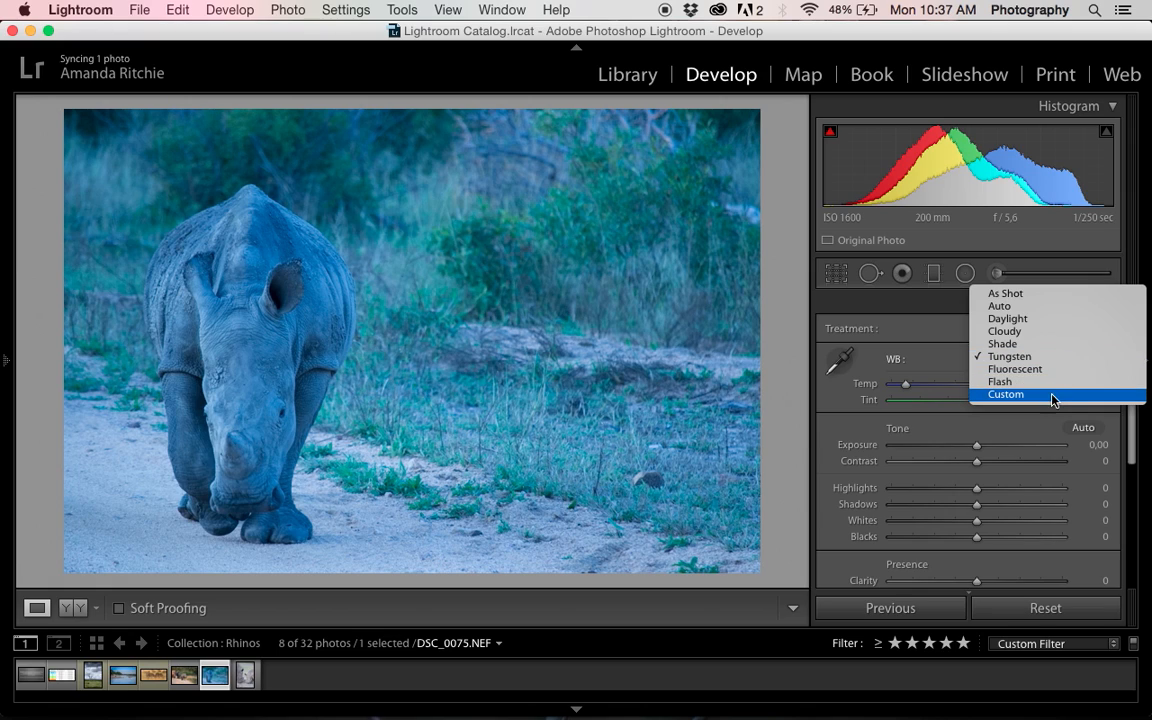
left_click(1005, 295)
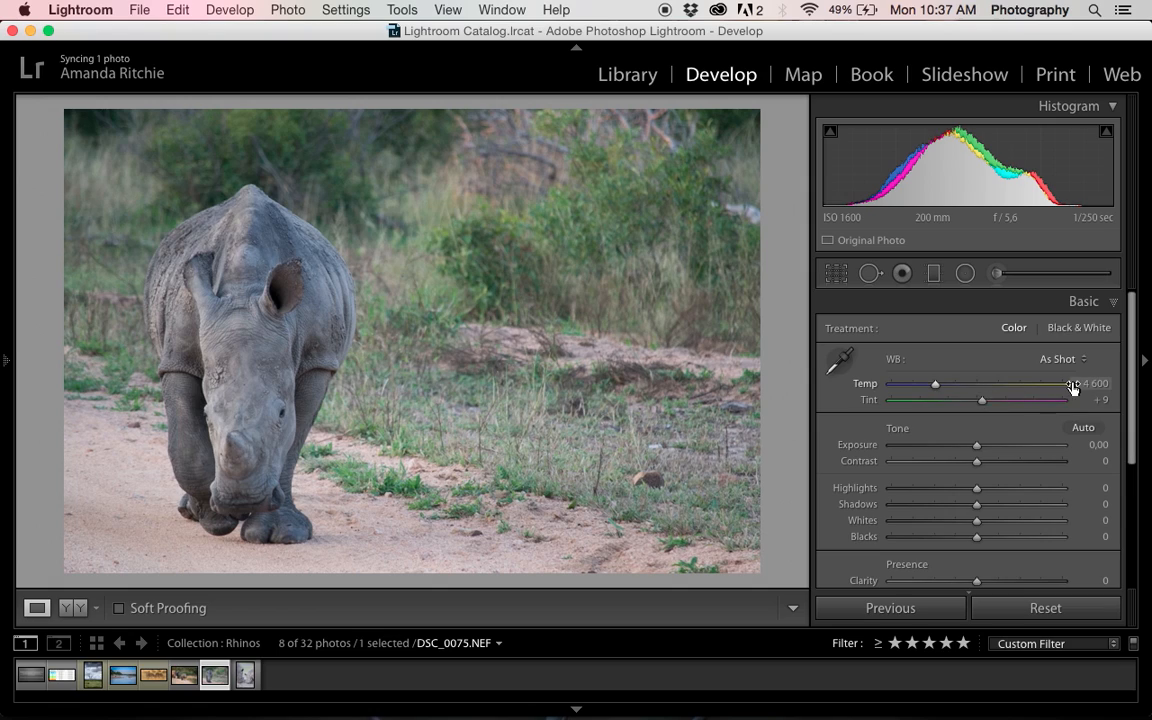
Step: Try the White Balance Selector on a pale neutral spot in the grass beside the rhino and reset the photo's adjustments
left_click(832, 372)
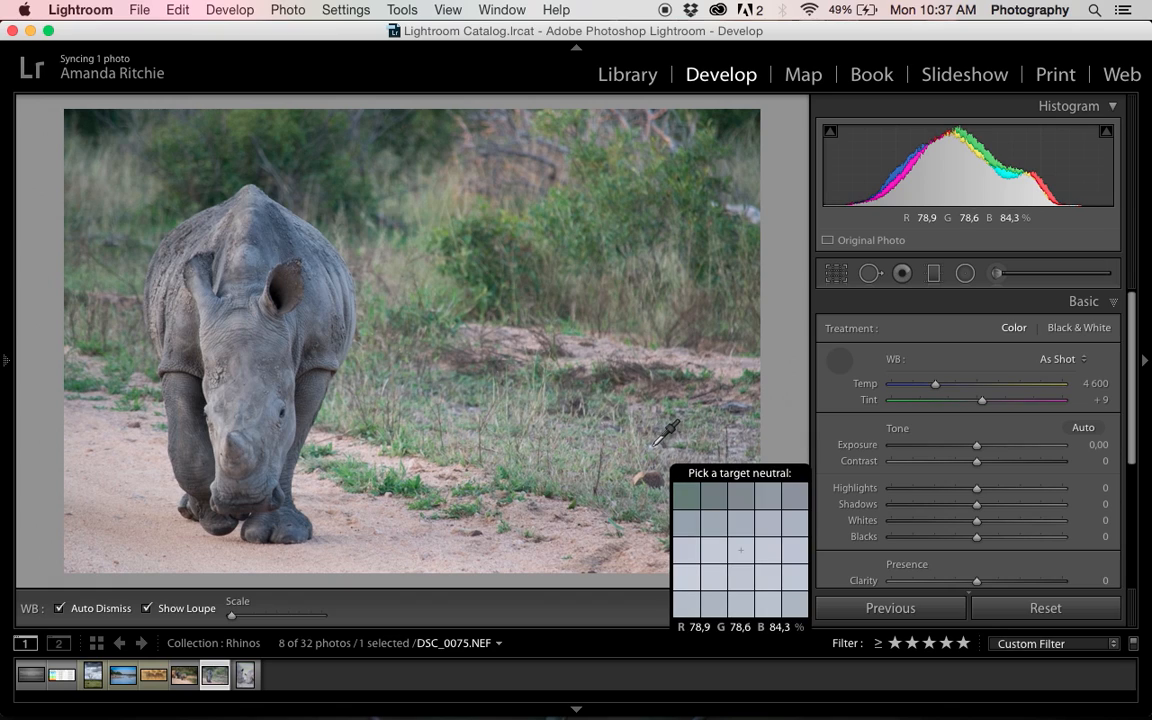
left_click(655, 446)
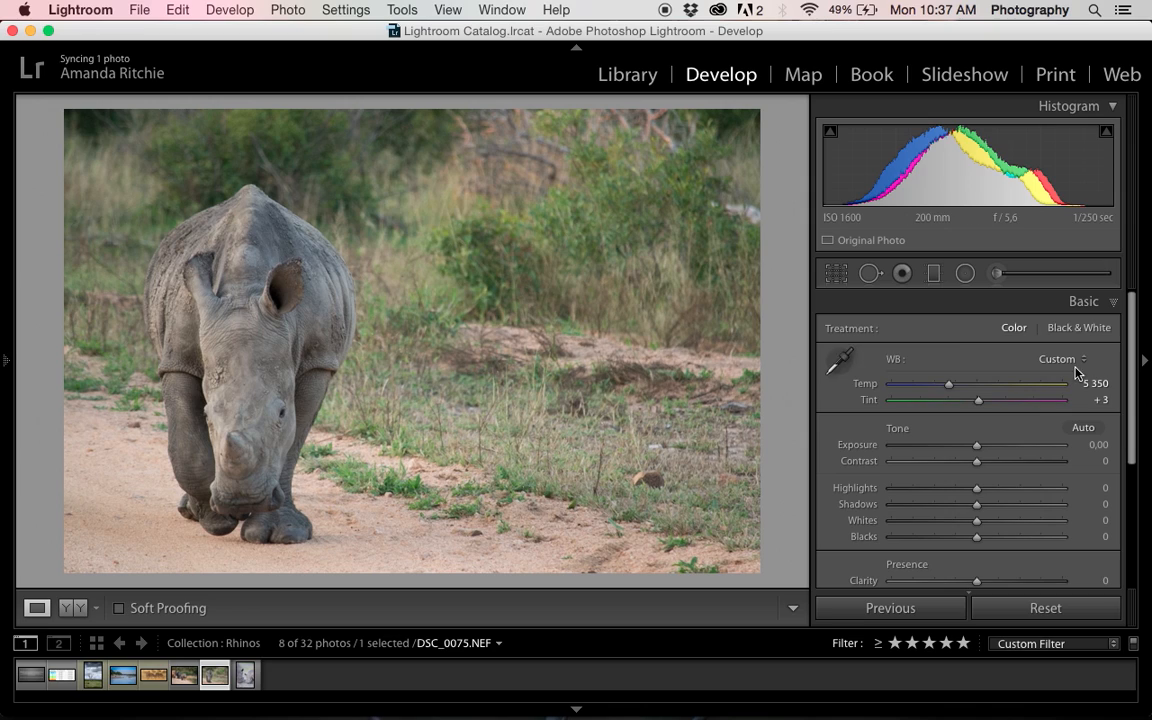
left_click(1013, 617)
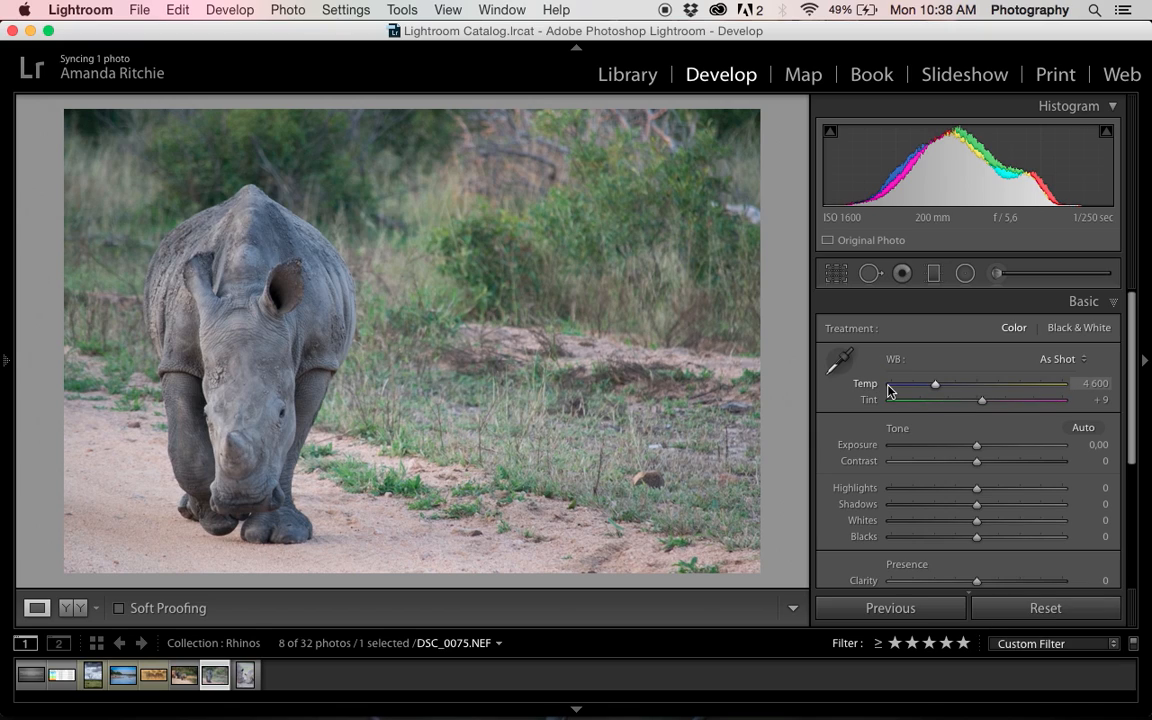
Step: Warm the walking rhino photo by setting its white balance temperature to about 6092 and tint to +20
left_click_drag(936, 386, 888, 389)
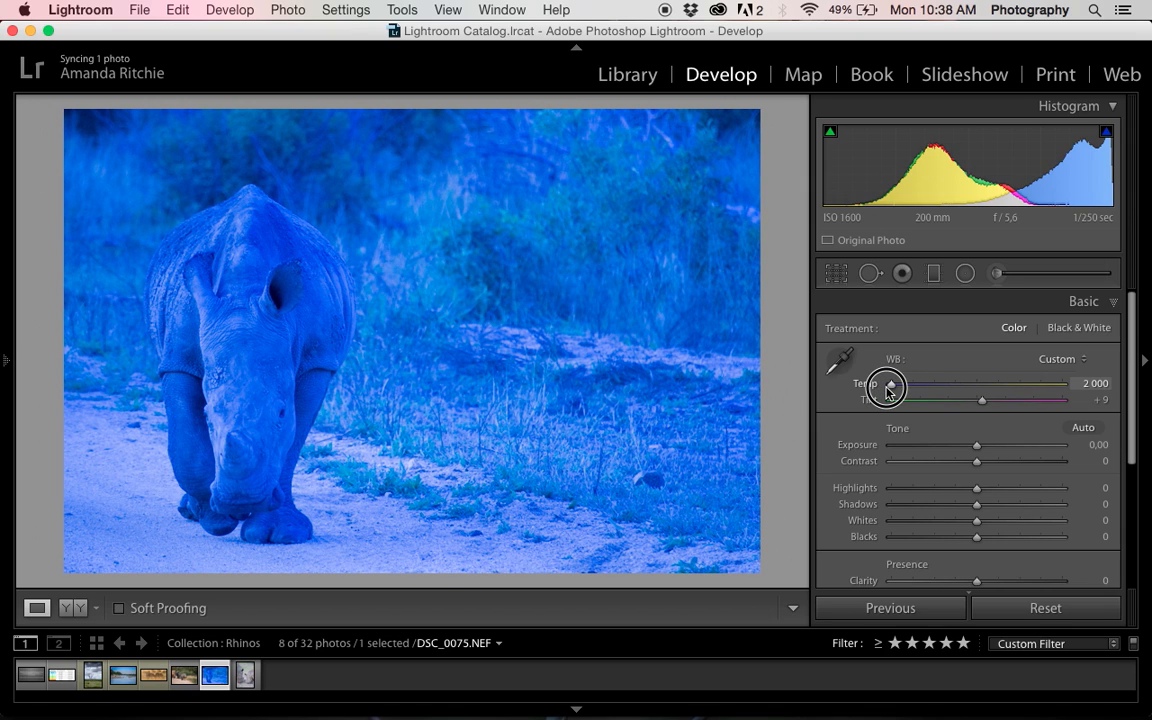
left_click_drag(887, 390, 963, 403)
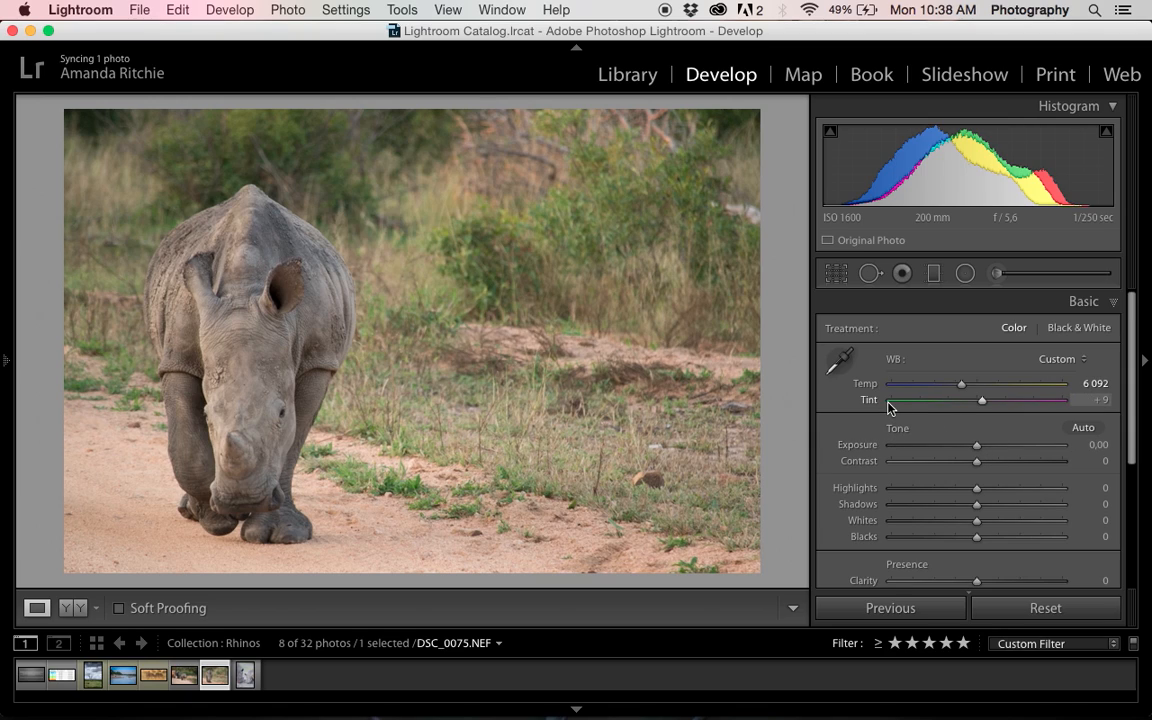
mouse_move(983, 403)
left_mouse_down()
mouse_move(938, 405)
mouse_move(1006, 416)
mouse_move(941, 412)
mouse_move(979, 418)
mouse_move(982, 401)
left_mouse_up()
left_click(979, 402)
left_click(982, 402)
left_click_drag(982, 402, 983, 402)
left_click_drag(982, 403, 987, 404)
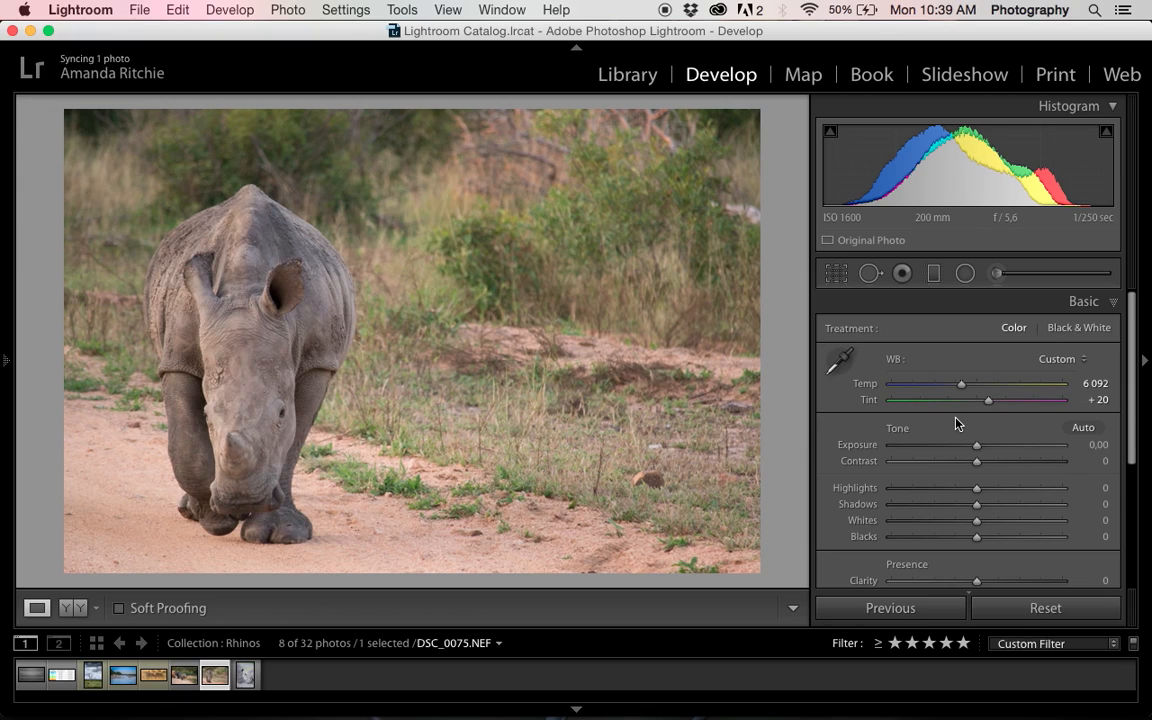
Step: Set the white balance of the two-rhino close-up DSC_0087.NEF to a temperature of about 5439 and tint +20
key("Right")
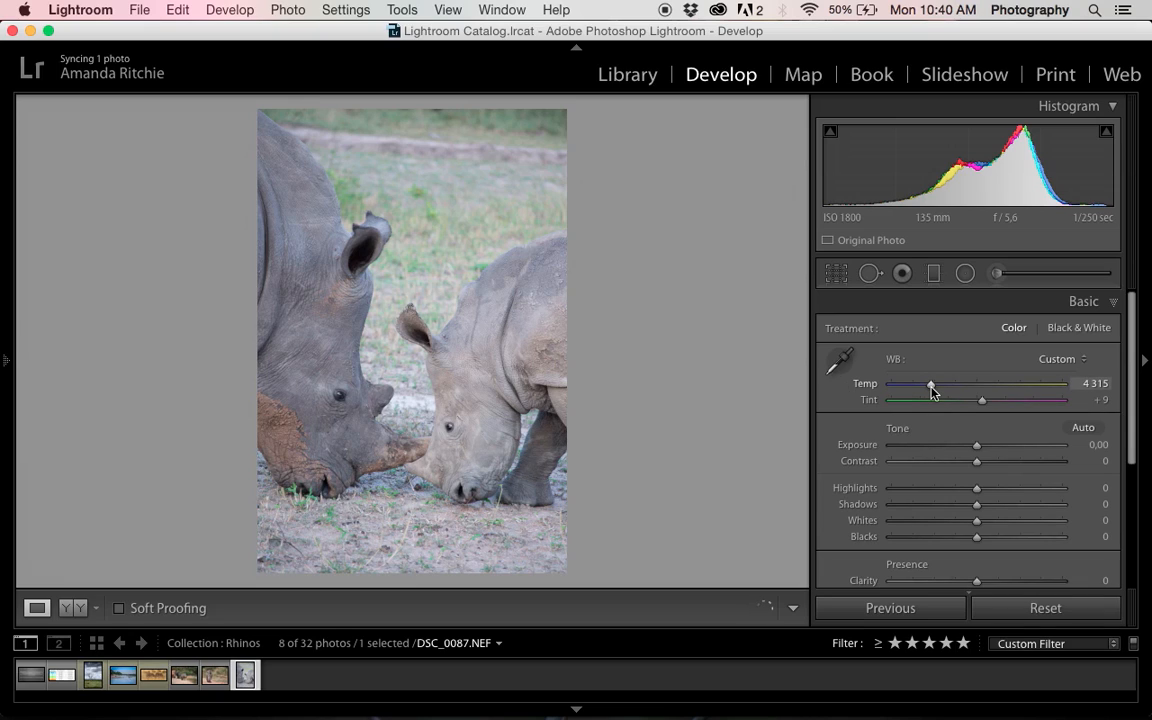
left_click_drag(931, 388, 953, 391)
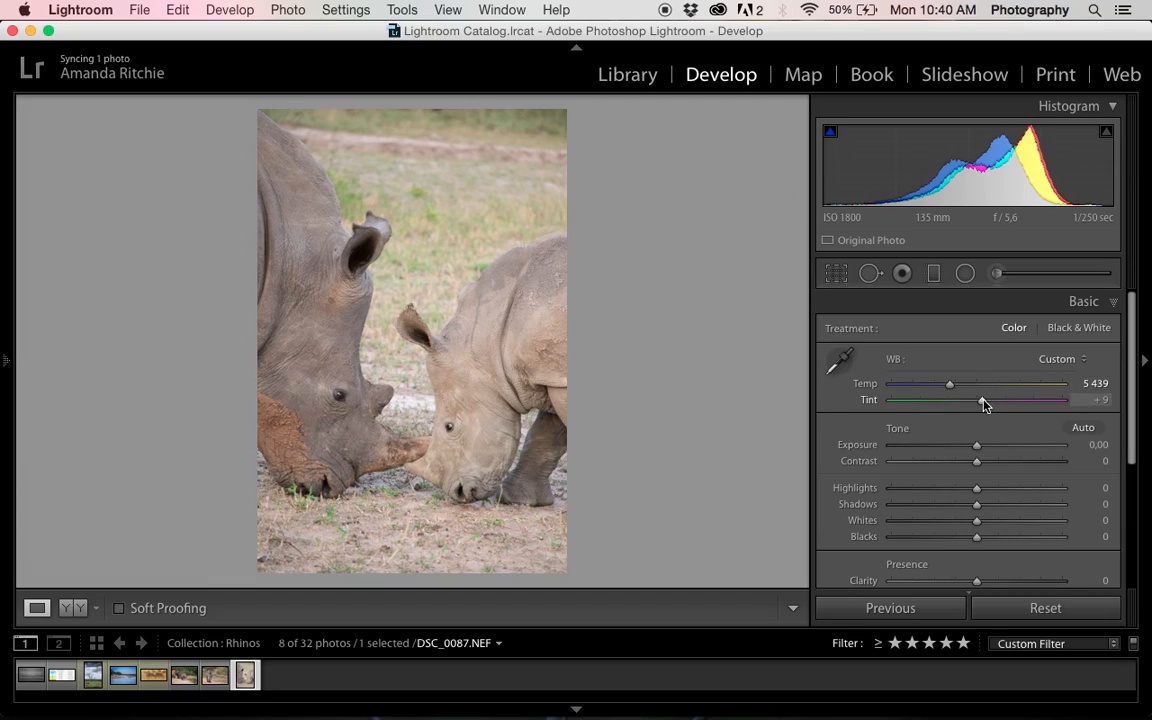
left_click_drag(984, 403, 990, 403)
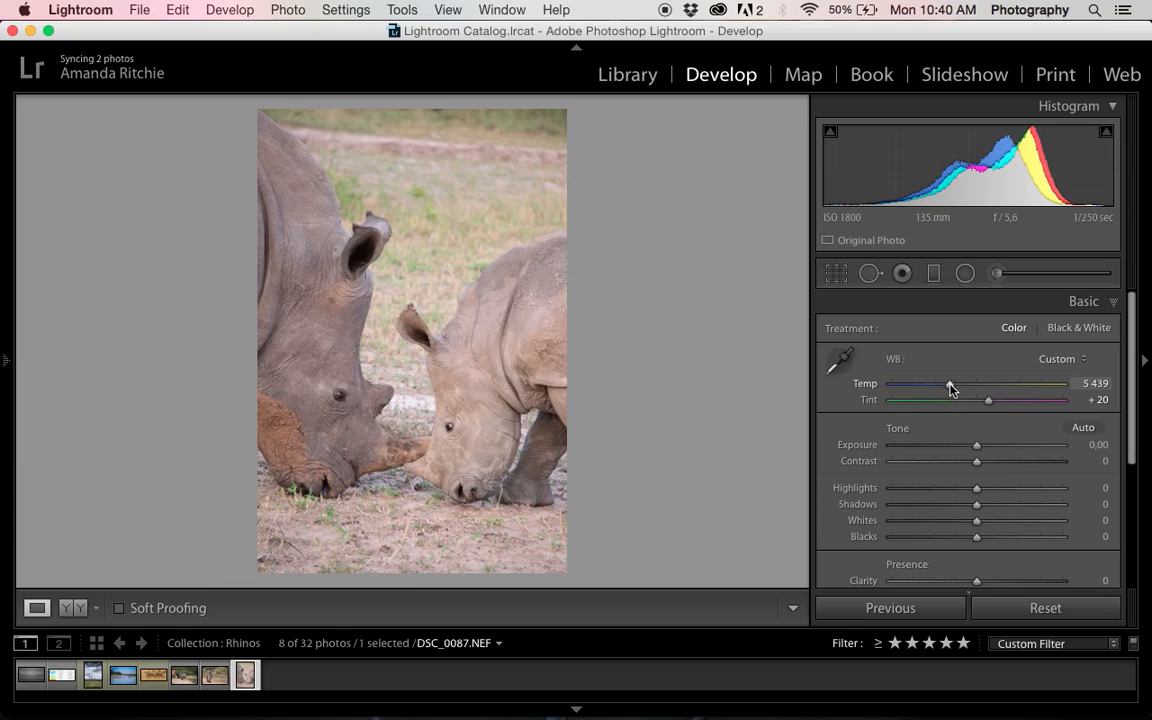
Step: Set the white balance of the two-rhino close-up to a temperature of about 6563 and a tint of about -21
left_click_drag(950, 386, 985, 388)
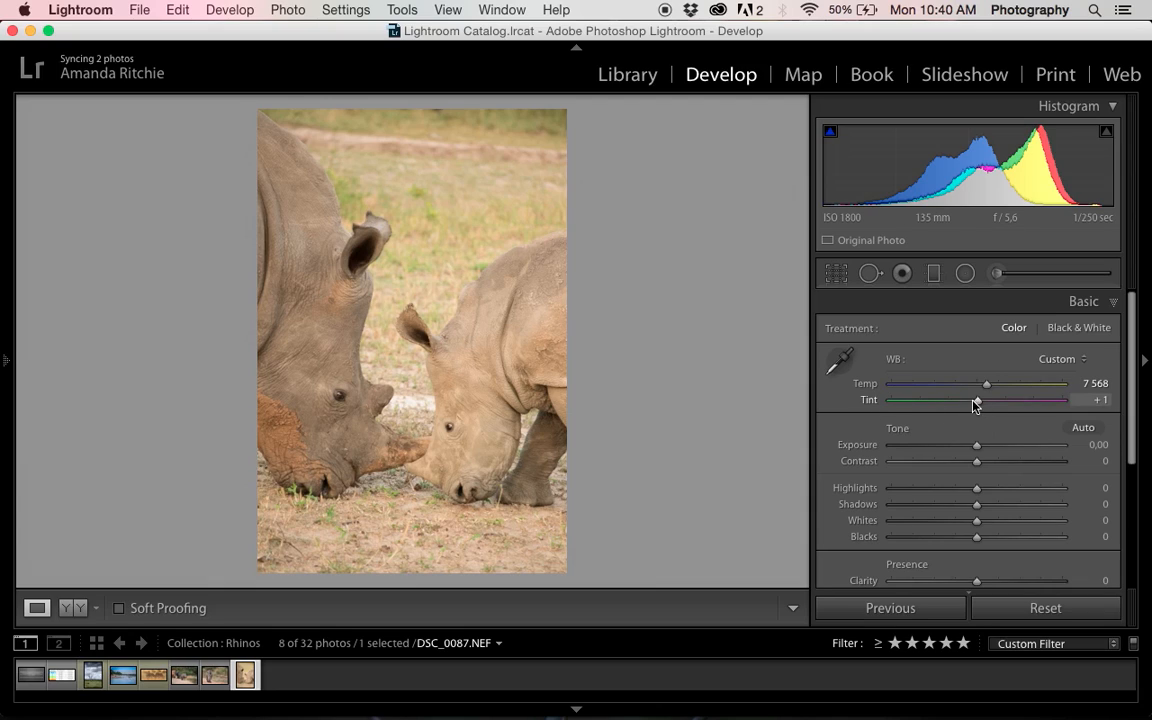
mouse_move(979, 405)
left_mouse_down()
mouse_move(890, 406)
mouse_move(1019, 415)
mouse_move(967, 413)
left_mouse_up()
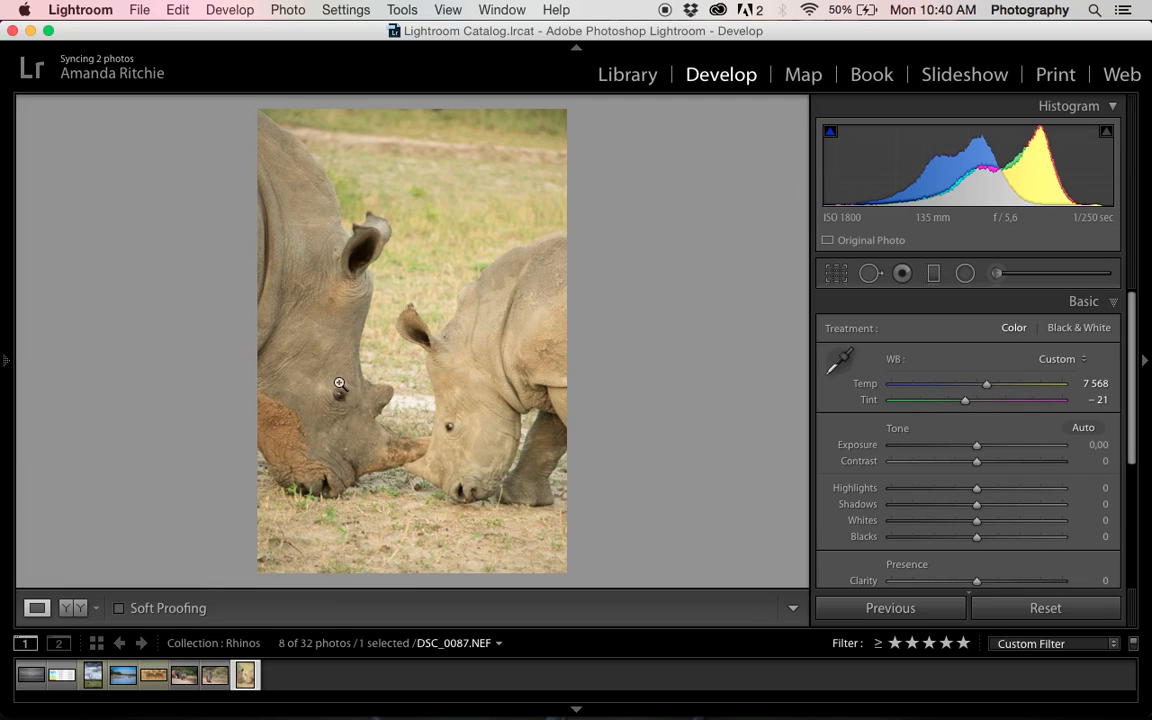
mouse_move(986, 390)
left_mouse_down()
mouse_move(966, 396)
mouse_move(998, 398)
mouse_move(967, 400)
left_mouse_up()
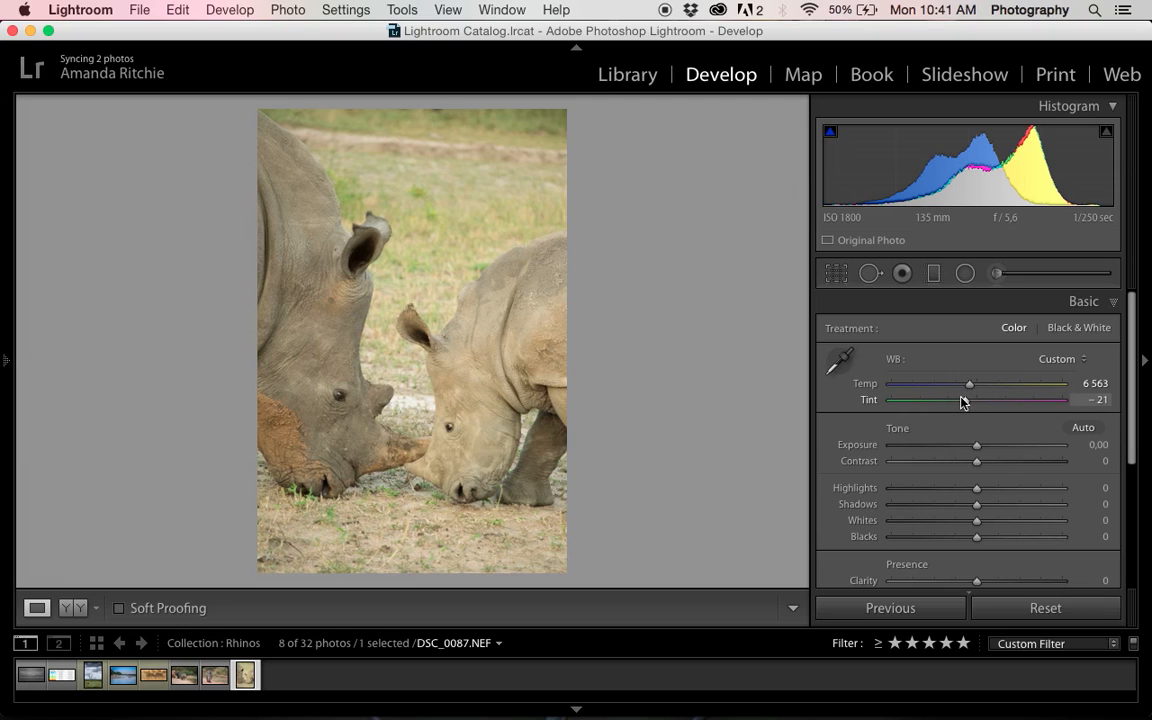
Step: Compare the white balance of the two-rhino close-up and walking rhino photos, and review the earlier zebra, river and bare-tree photos
key("Left")
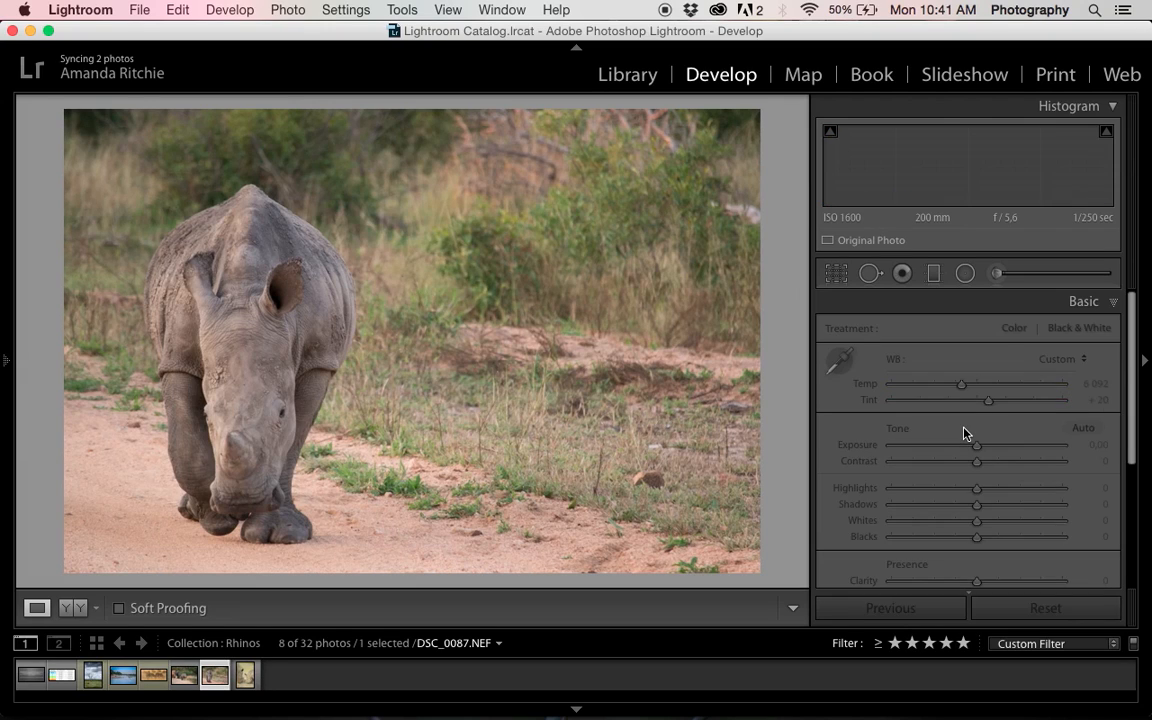
key("Right")
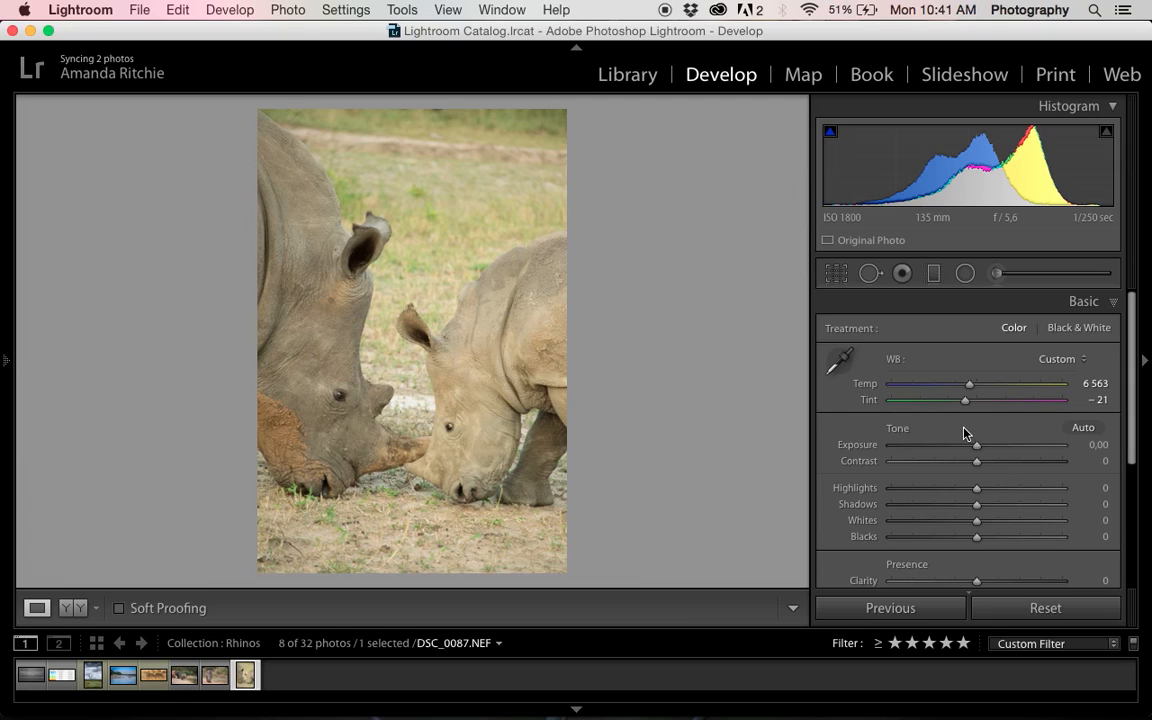
key("Left")
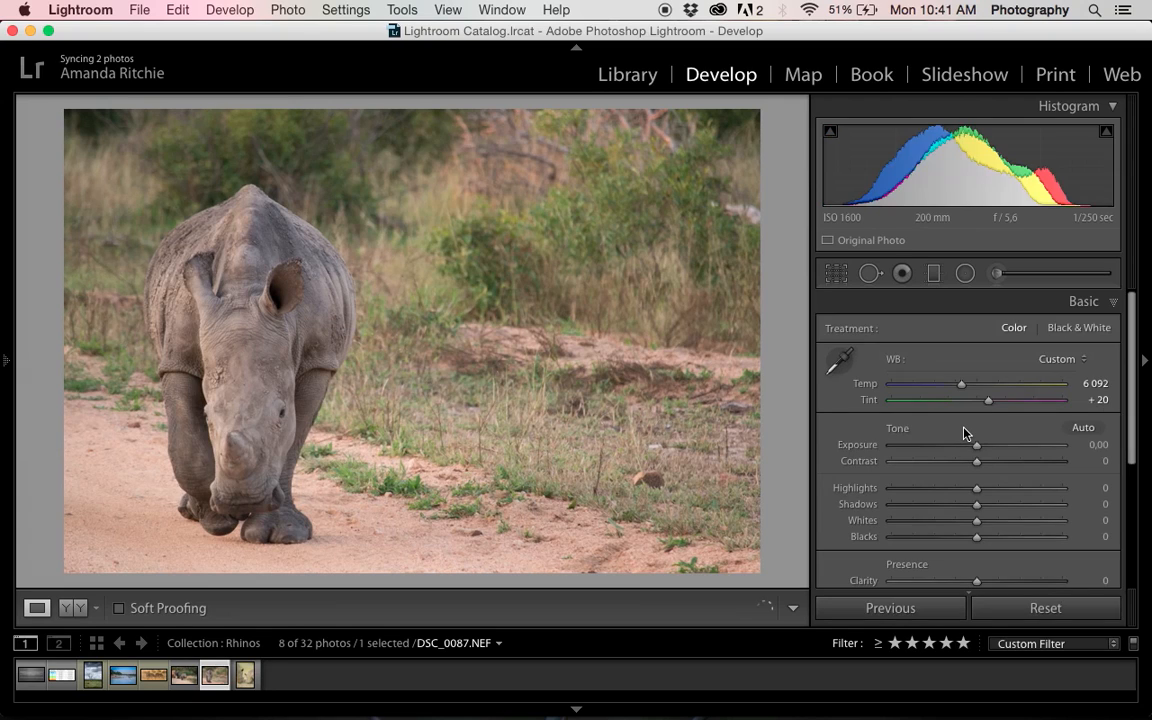
key("Left")
key("Left")
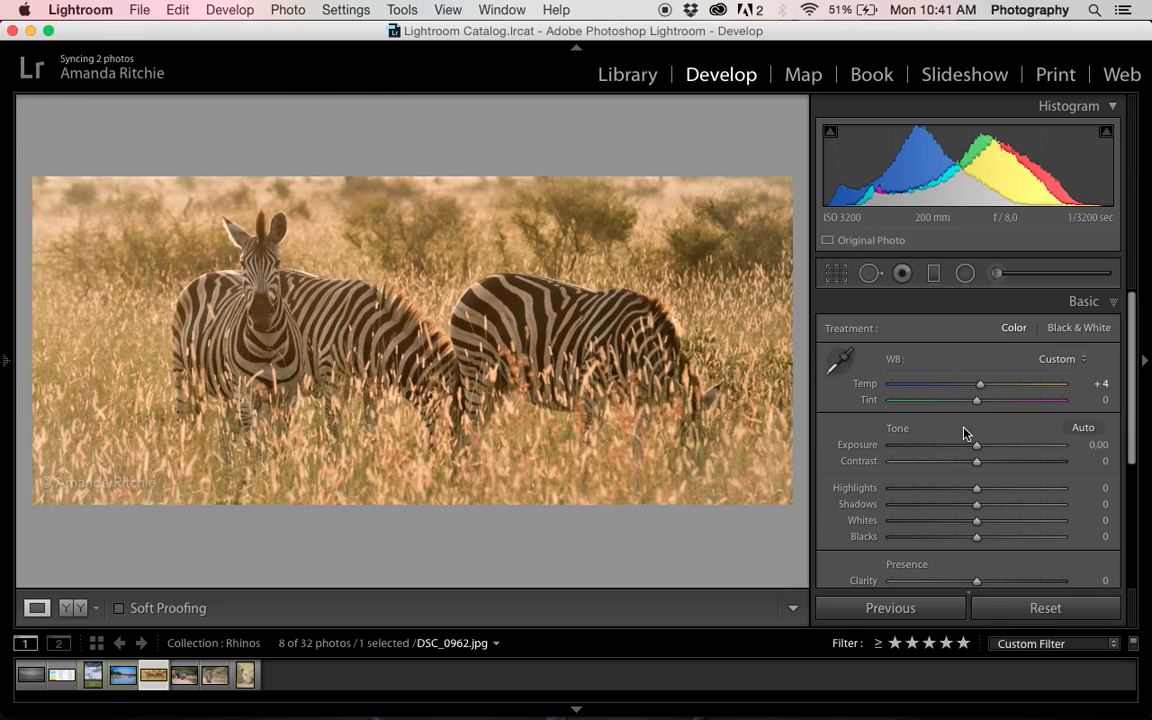
key("Left")
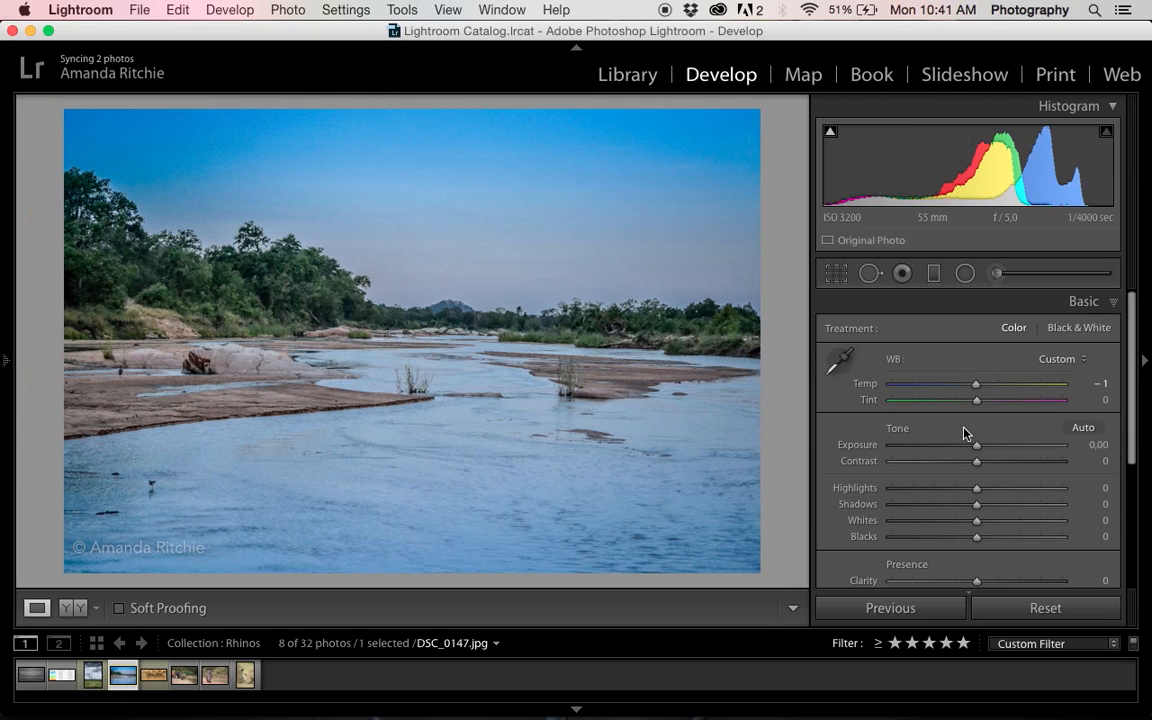
key("Left")
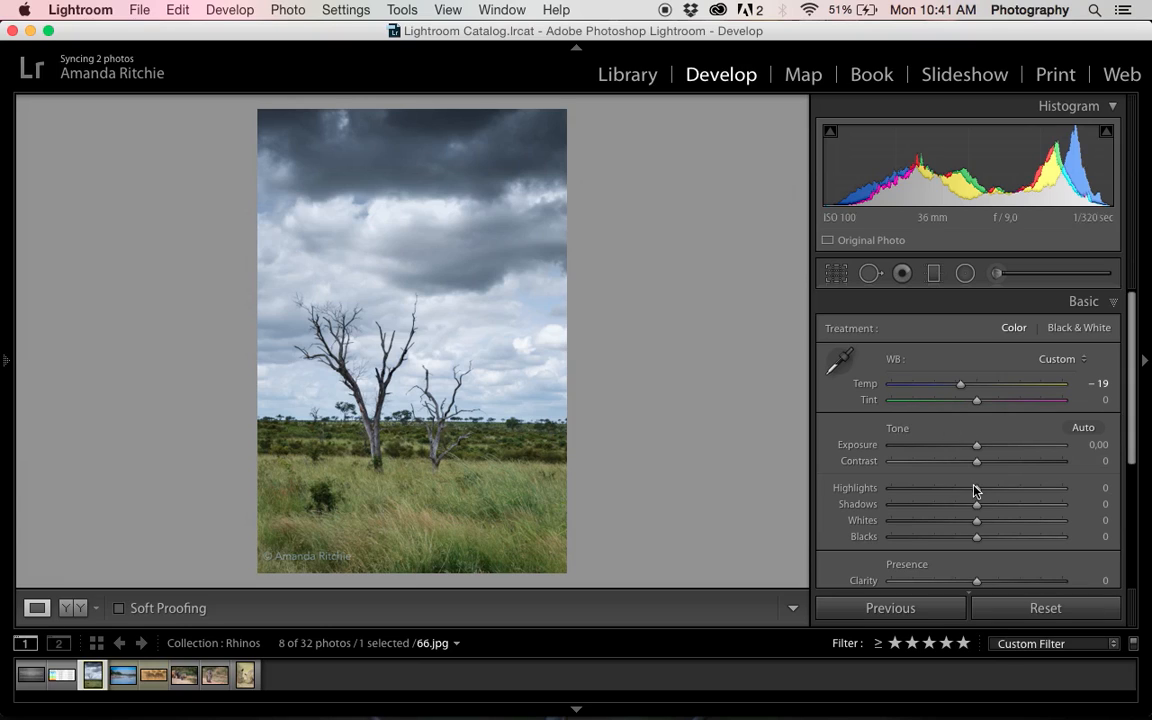
scroll(1082, 482, "down", 1)
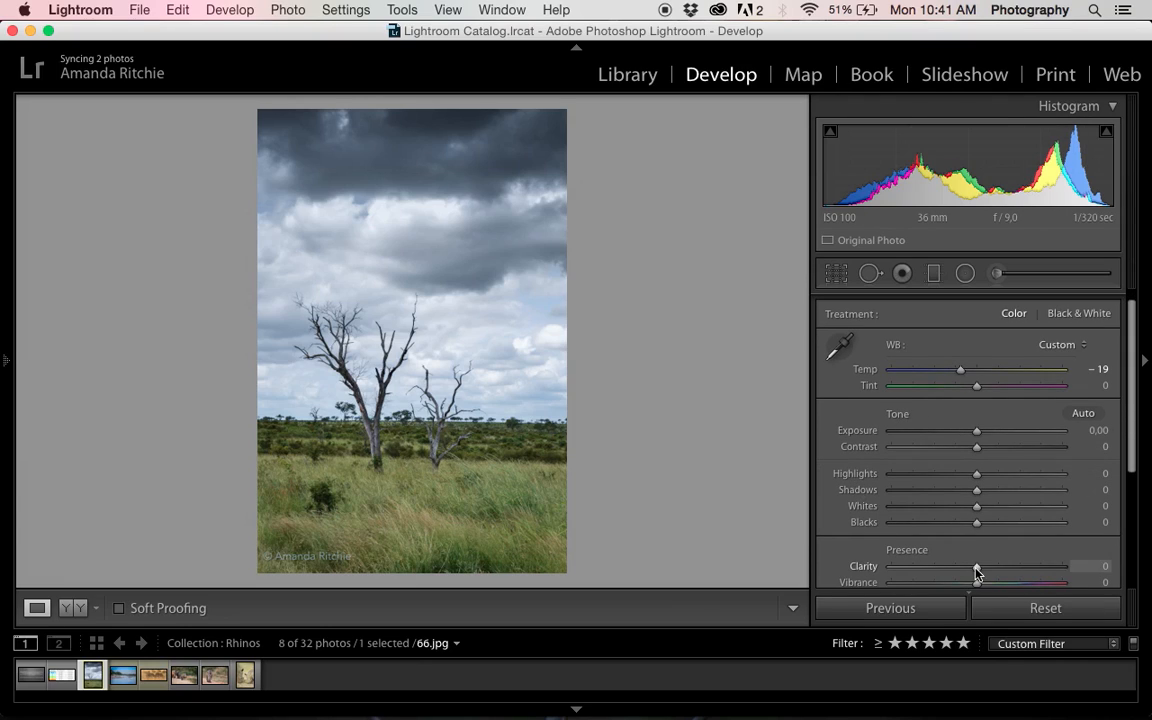